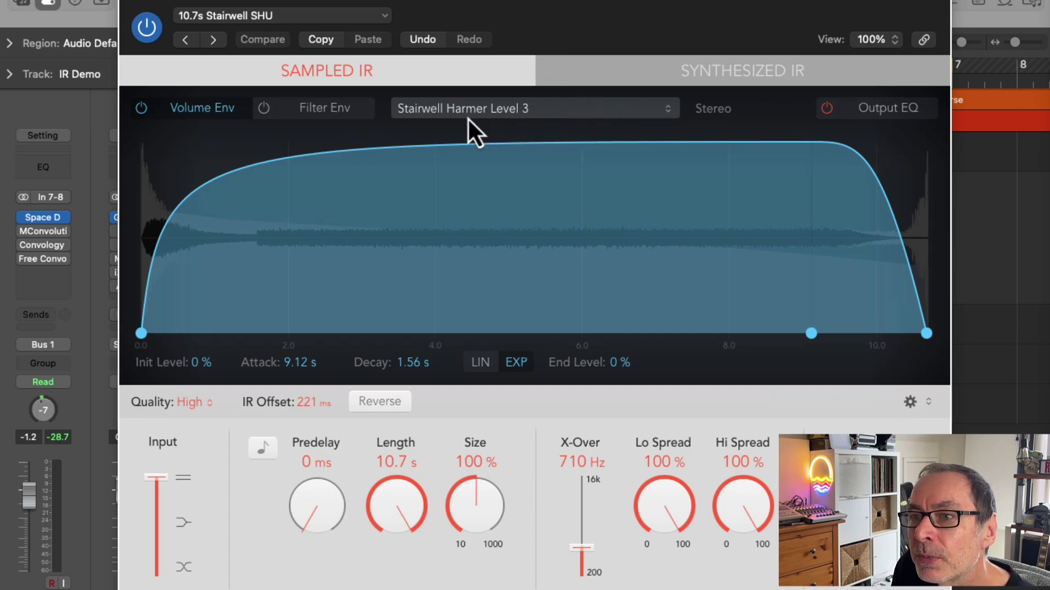
Step: Open the IR Utility from Space Designer's impulse response name menu
click(523, 110)
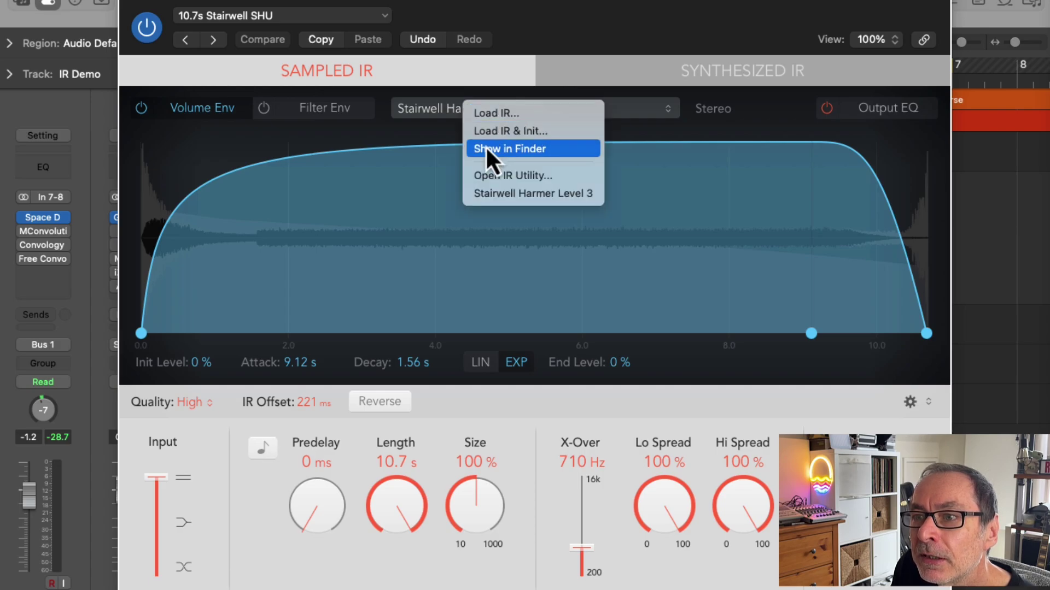
click(523, 179)
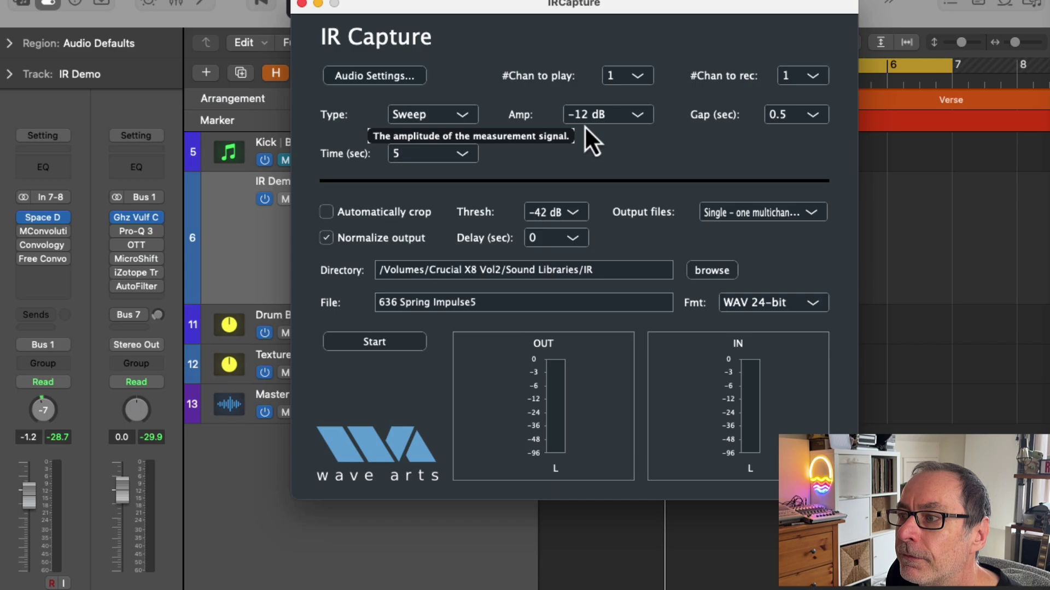
click(372, 77)
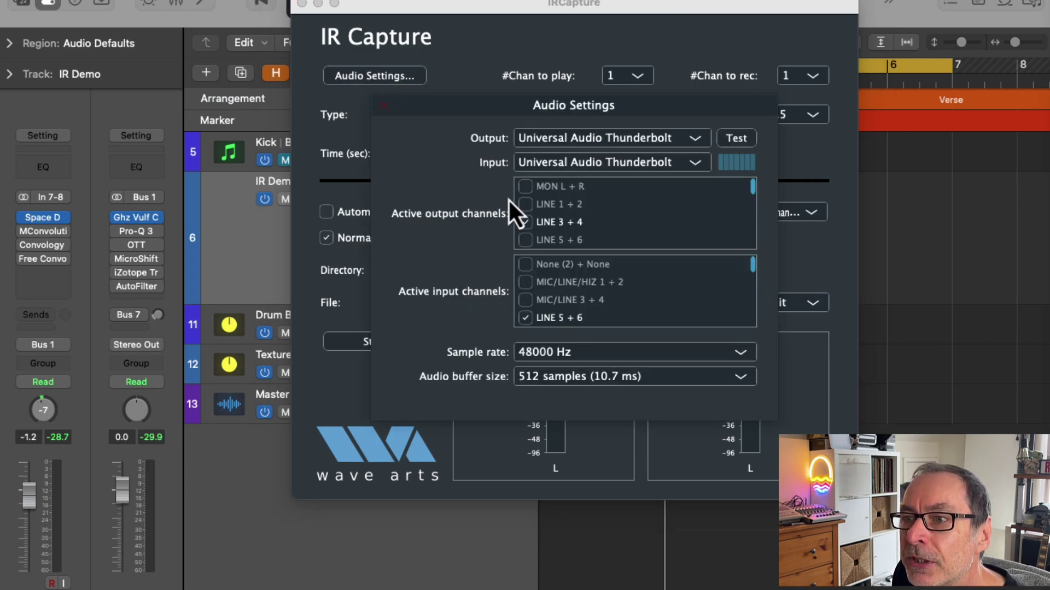
click(696, 140)
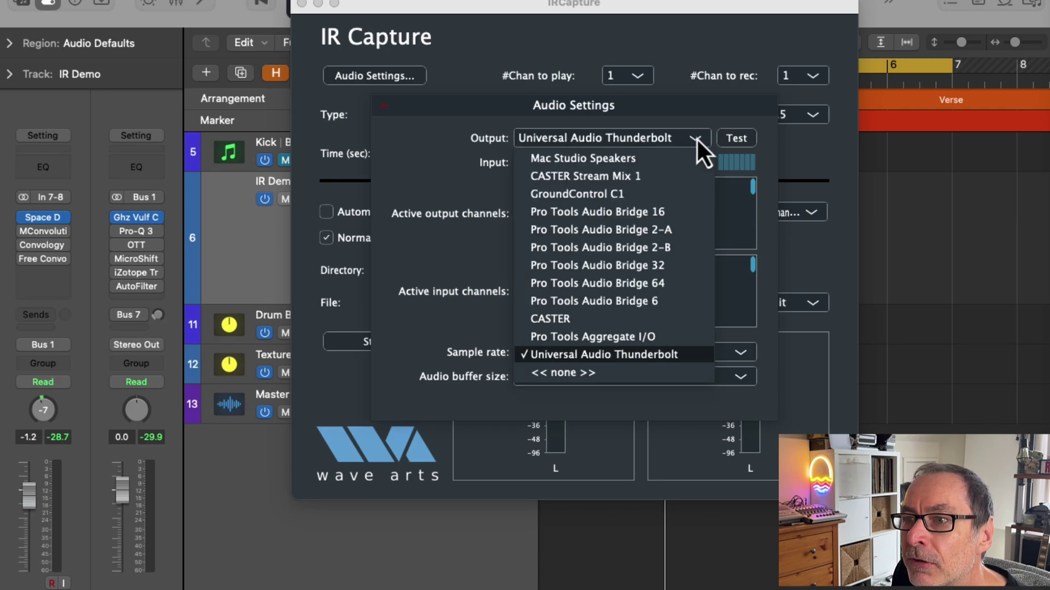
click(694, 136)
click(695, 162)
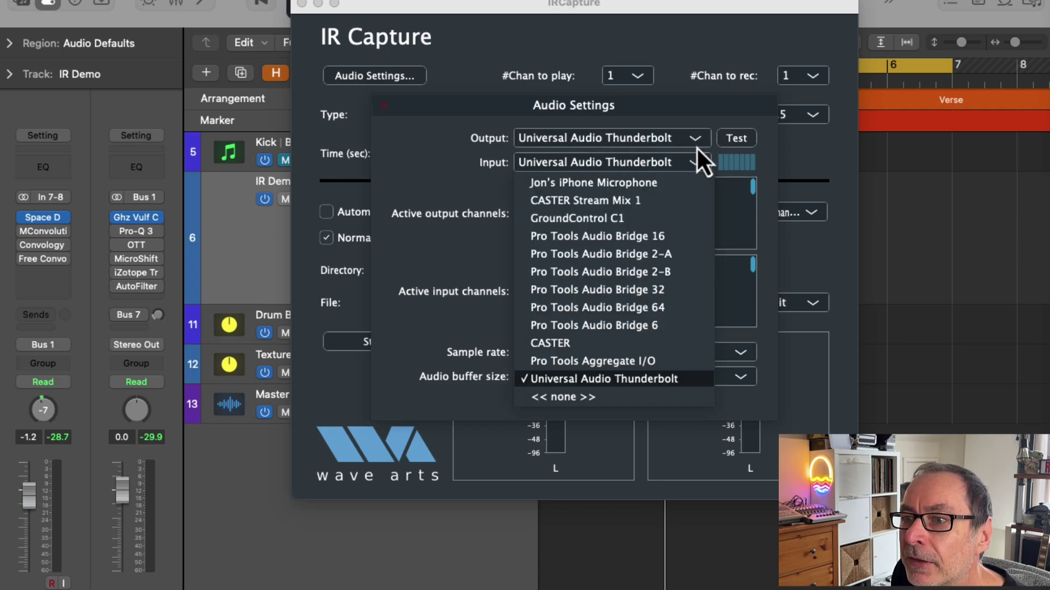
click(691, 122)
scroll(558, 220, down, 2)
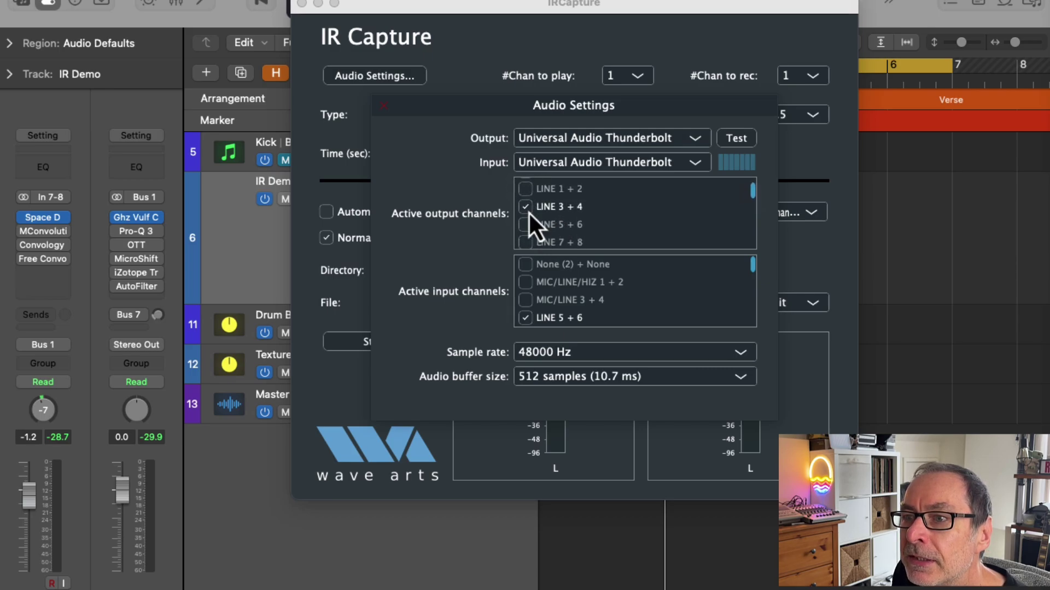
scroll(539, 227, down, 1)
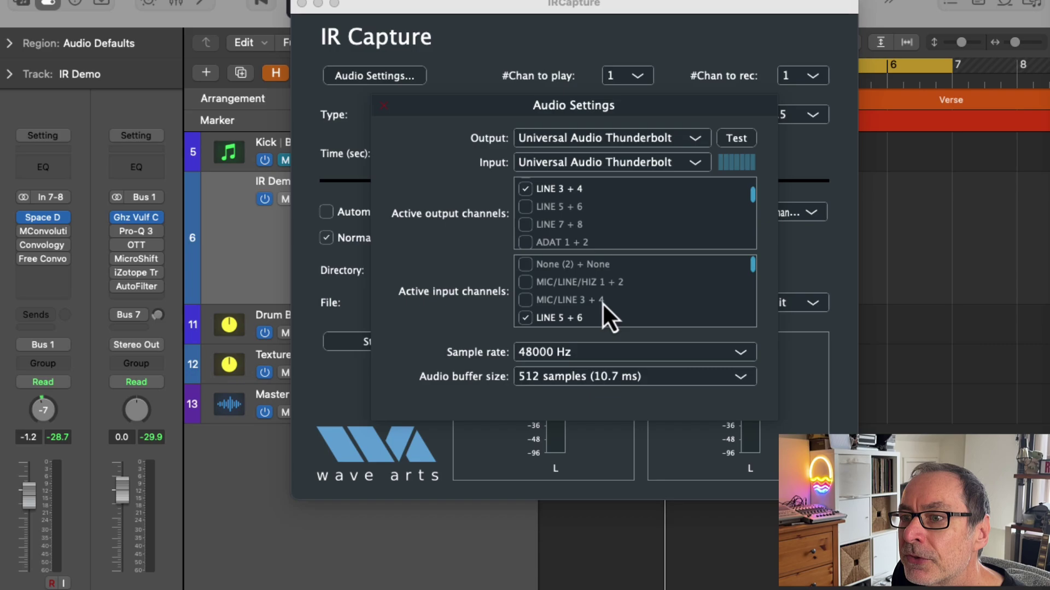
scroll(601, 303, down, 2)
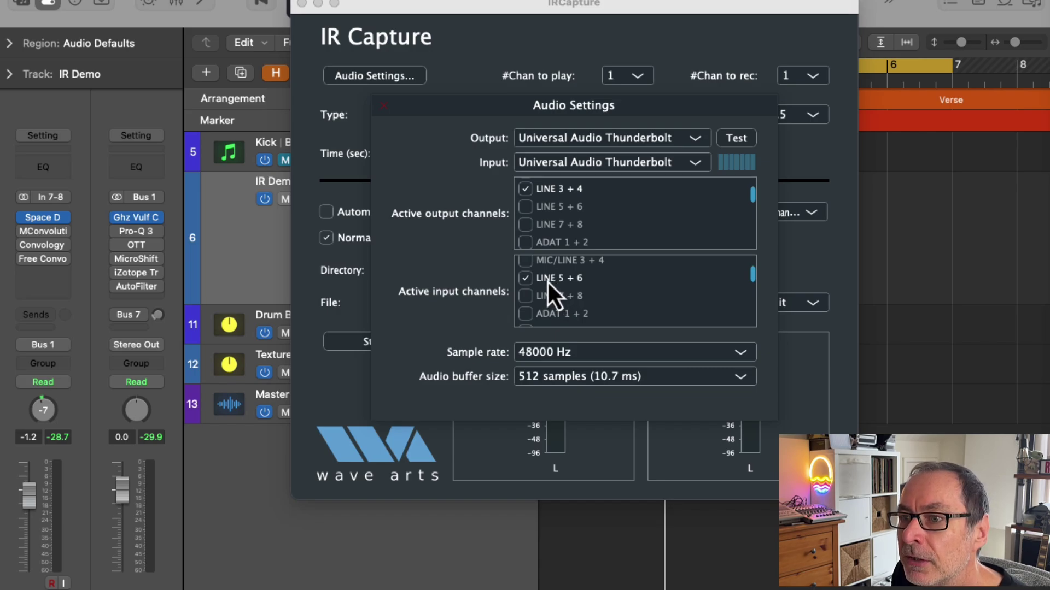
scroll(549, 282, up, 1)
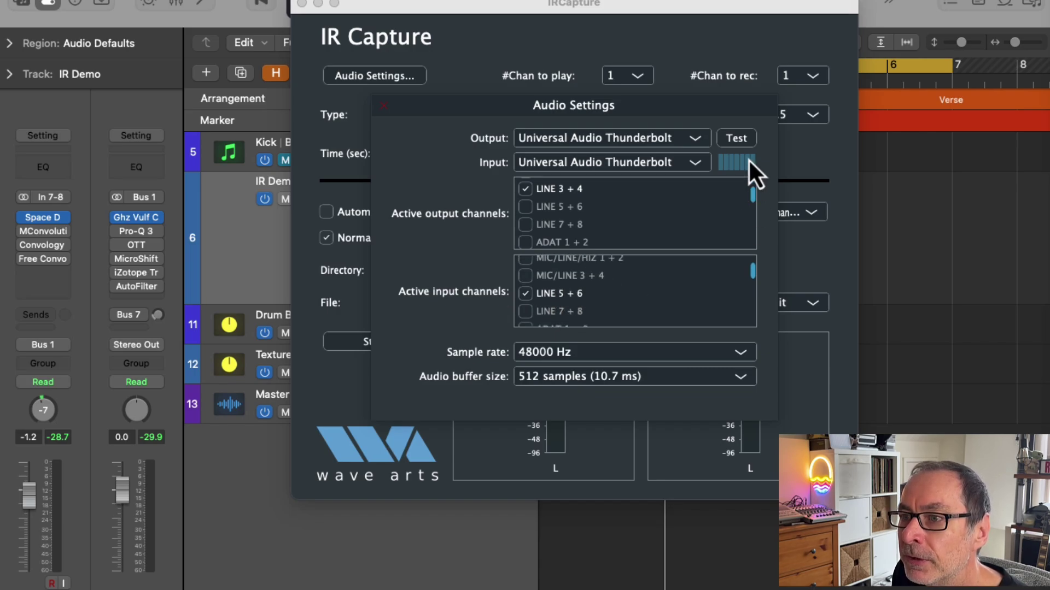
key(Escape)
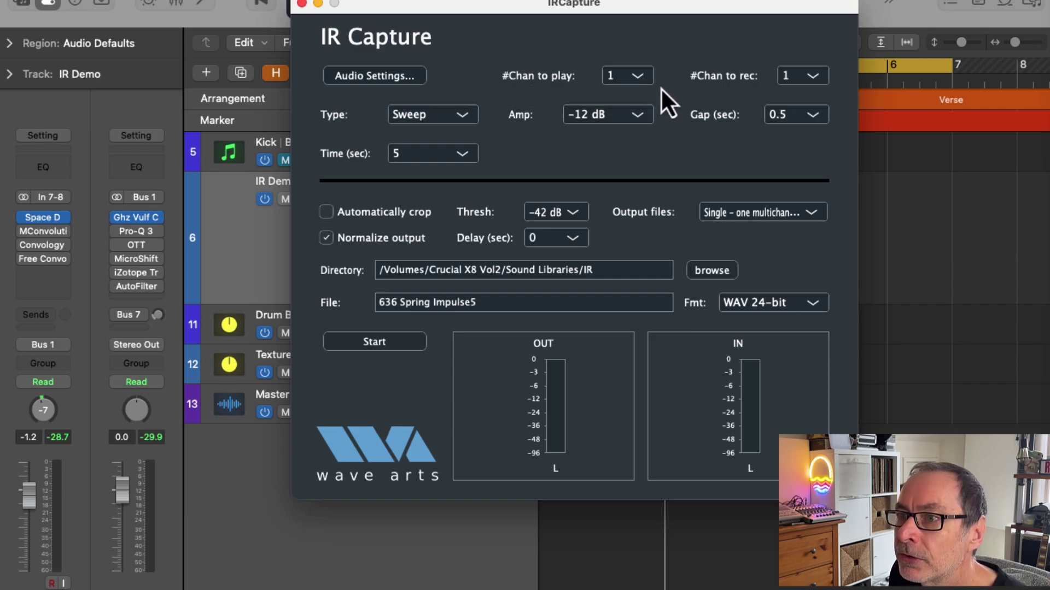
click(820, 80)
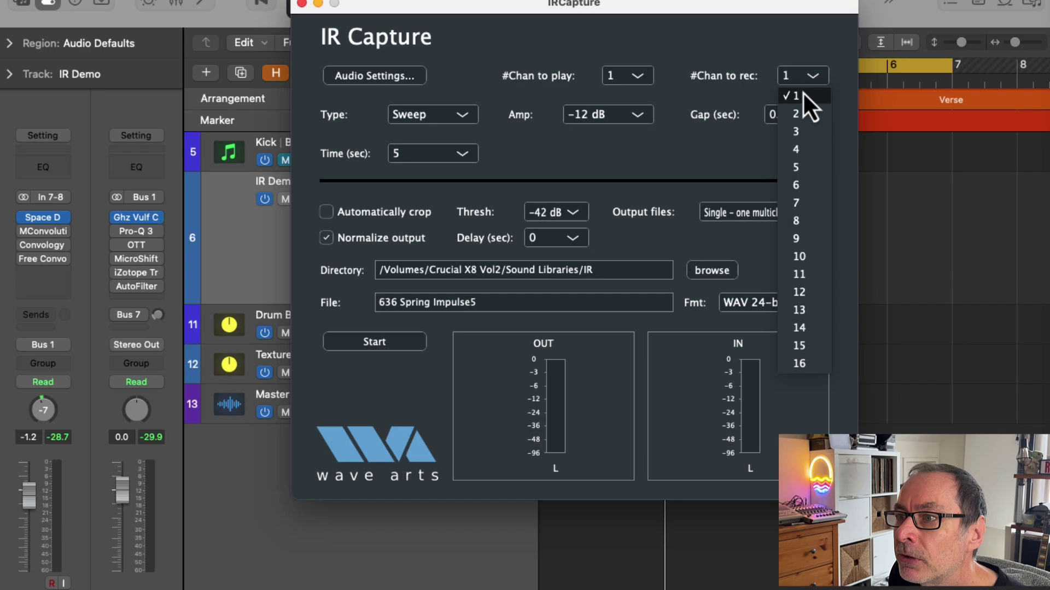
click(803, 96)
click(639, 79)
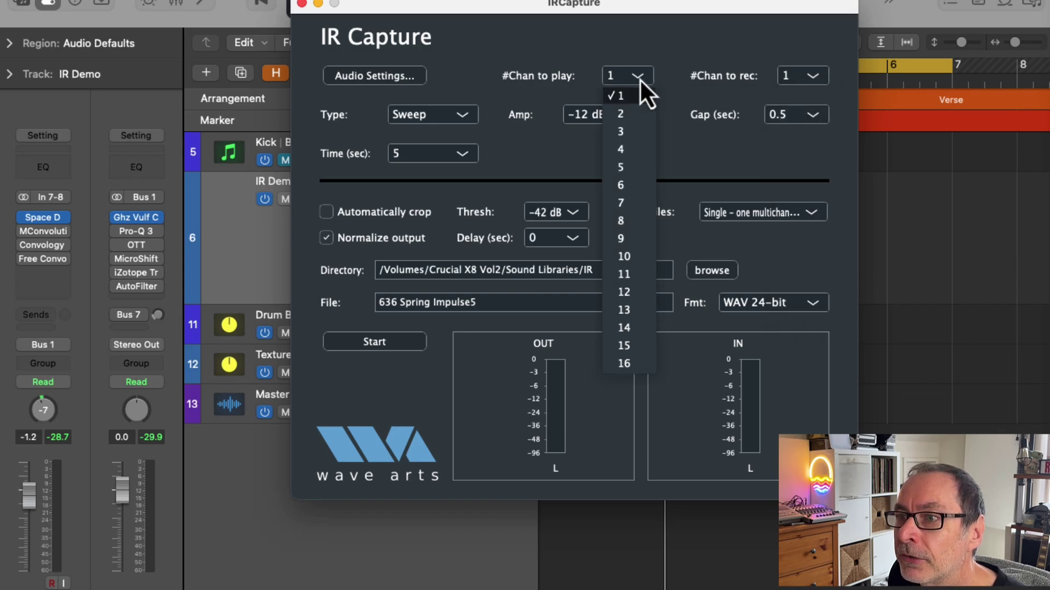
click(625, 100)
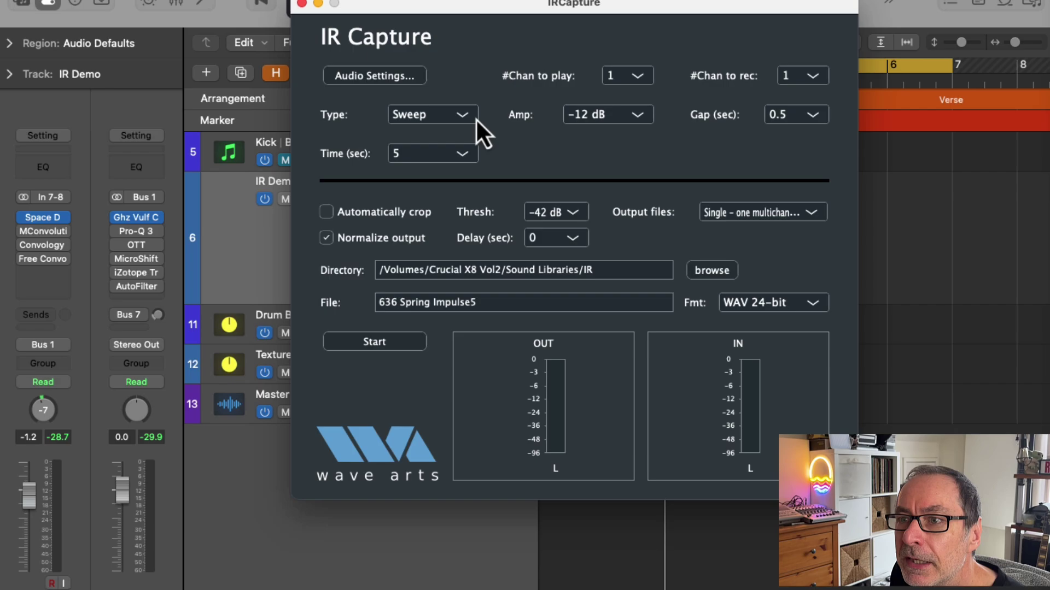
click(461, 118)
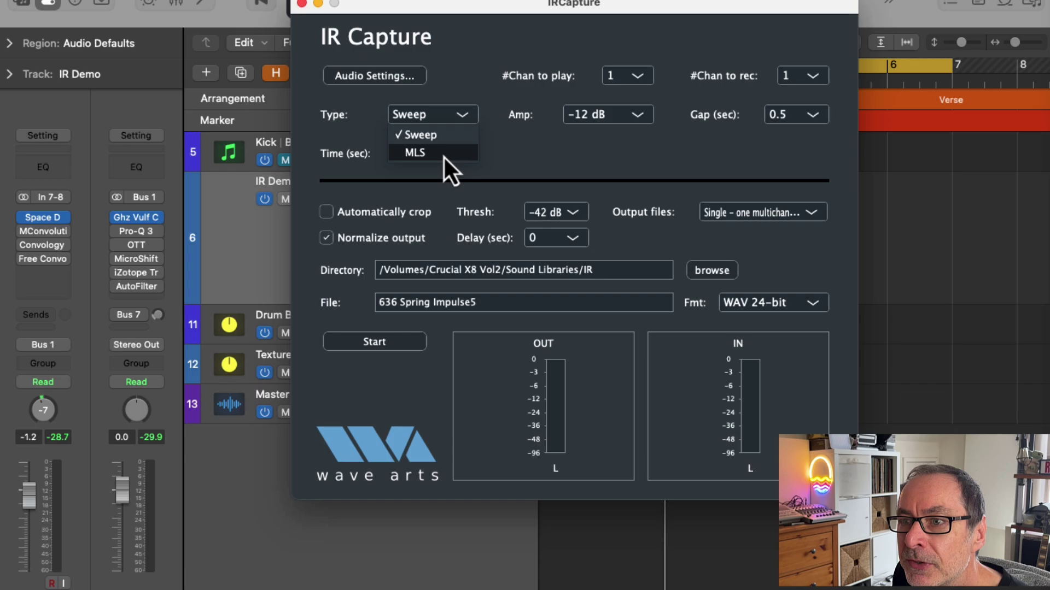
click(494, 137)
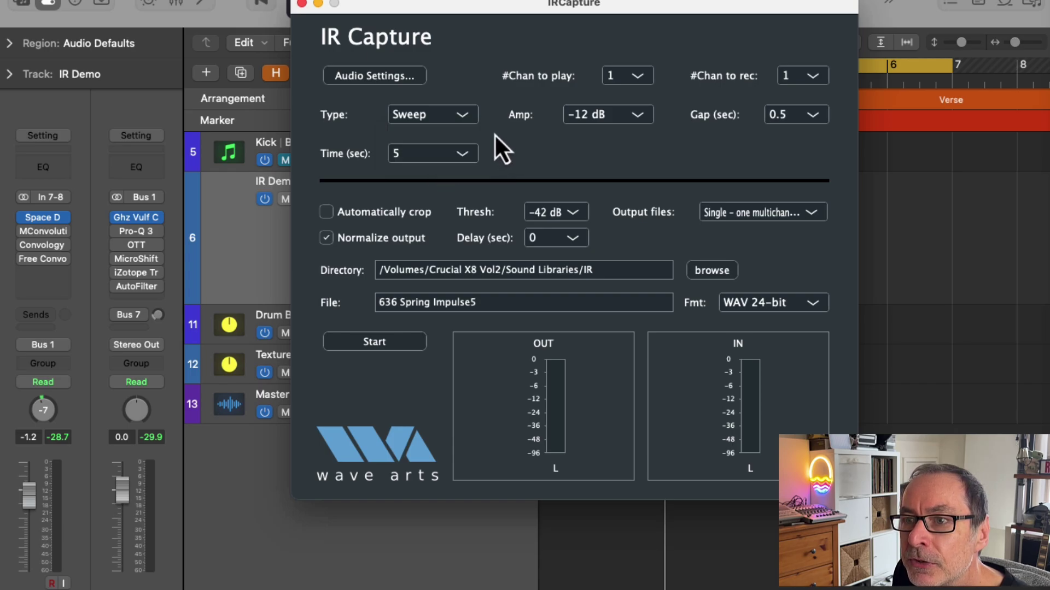
click(638, 117)
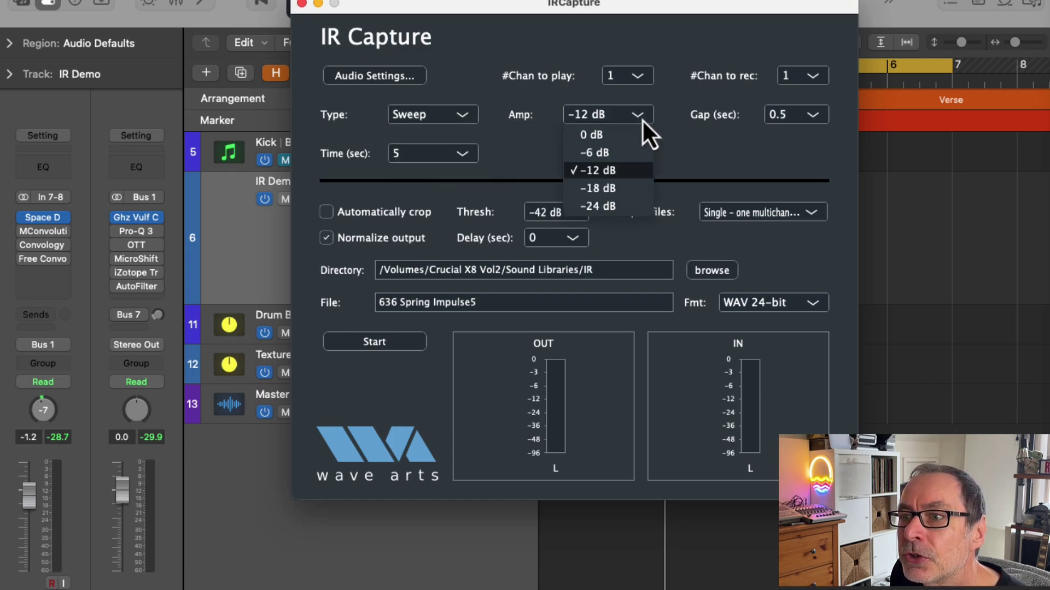
click(598, 169)
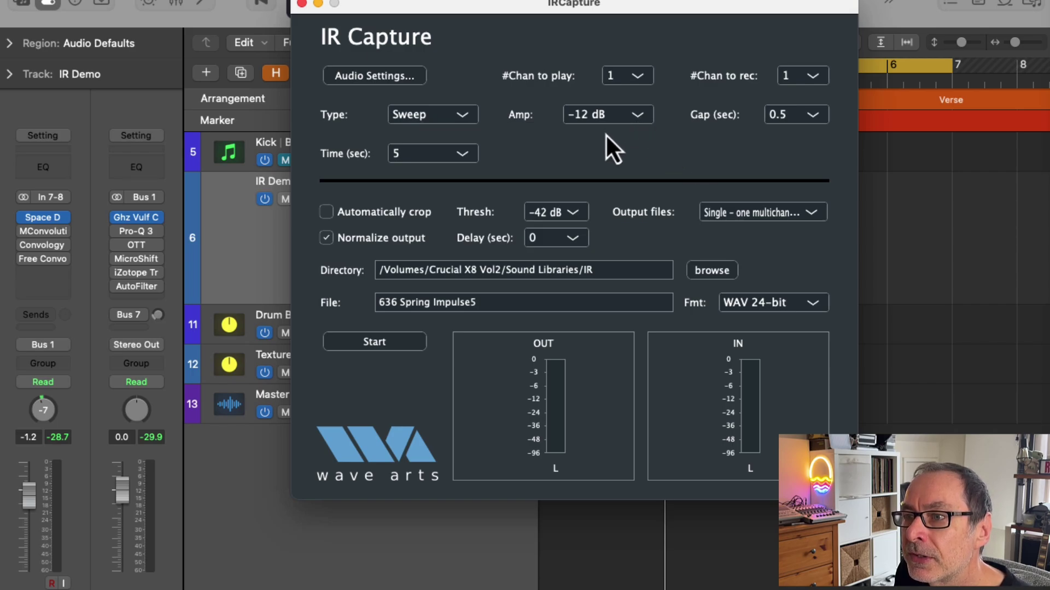
click(809, 116)
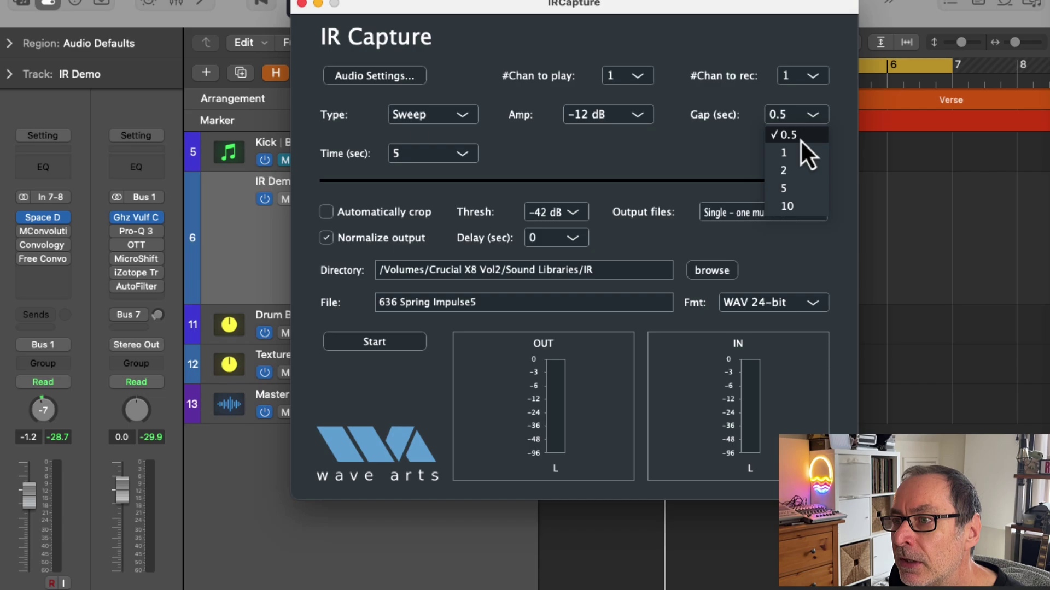
click(774, 137)
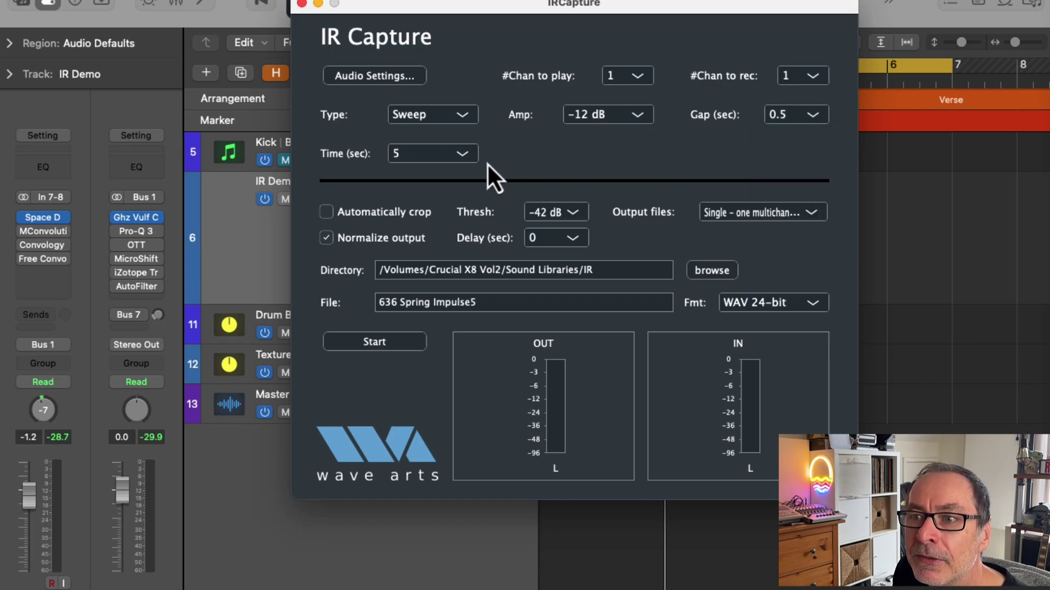
click(463, 156)
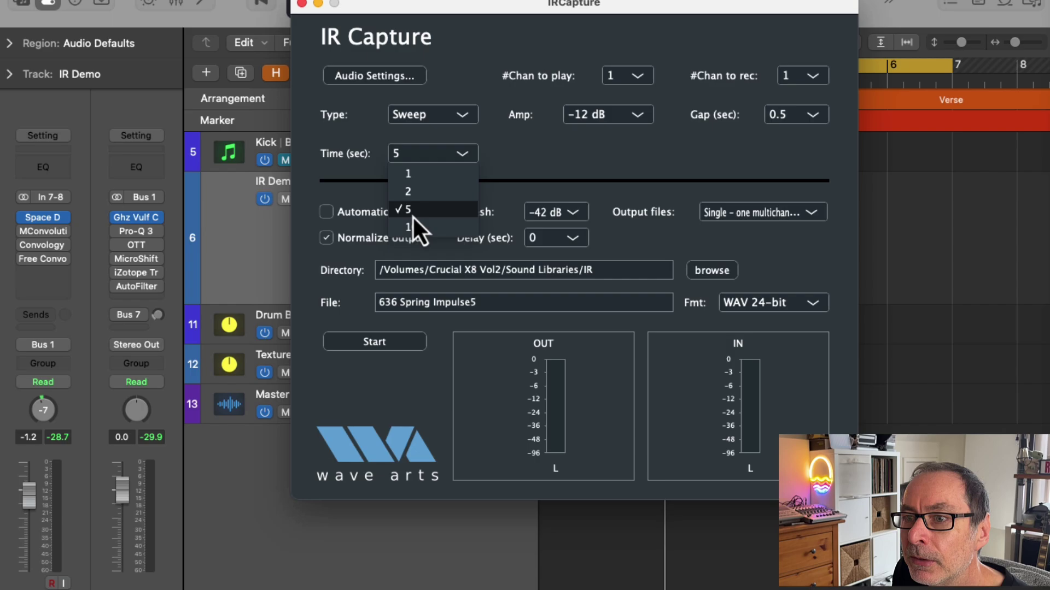
click(536, 156)
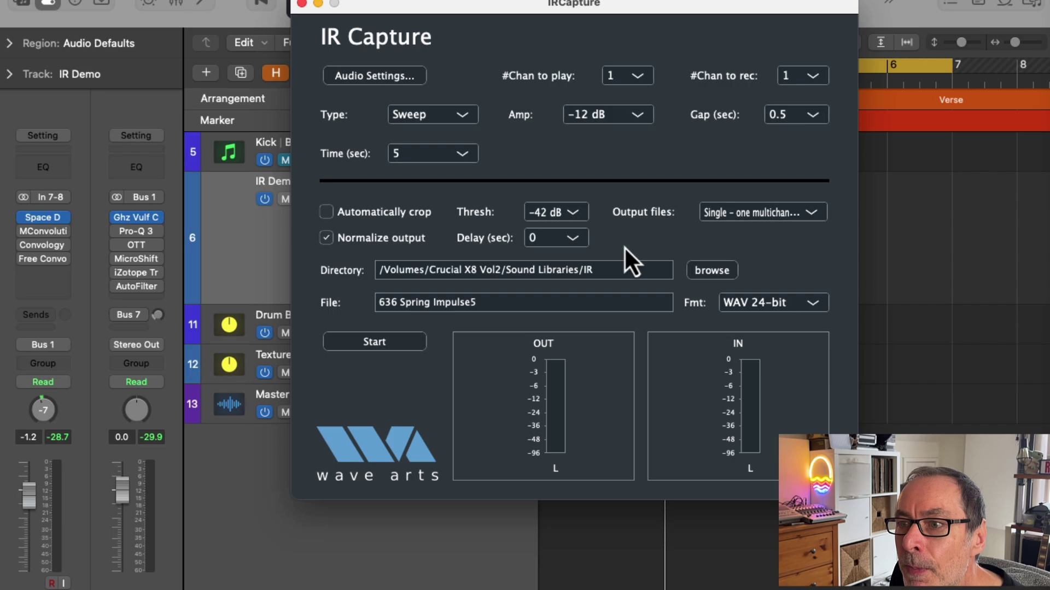
click(811, 214)
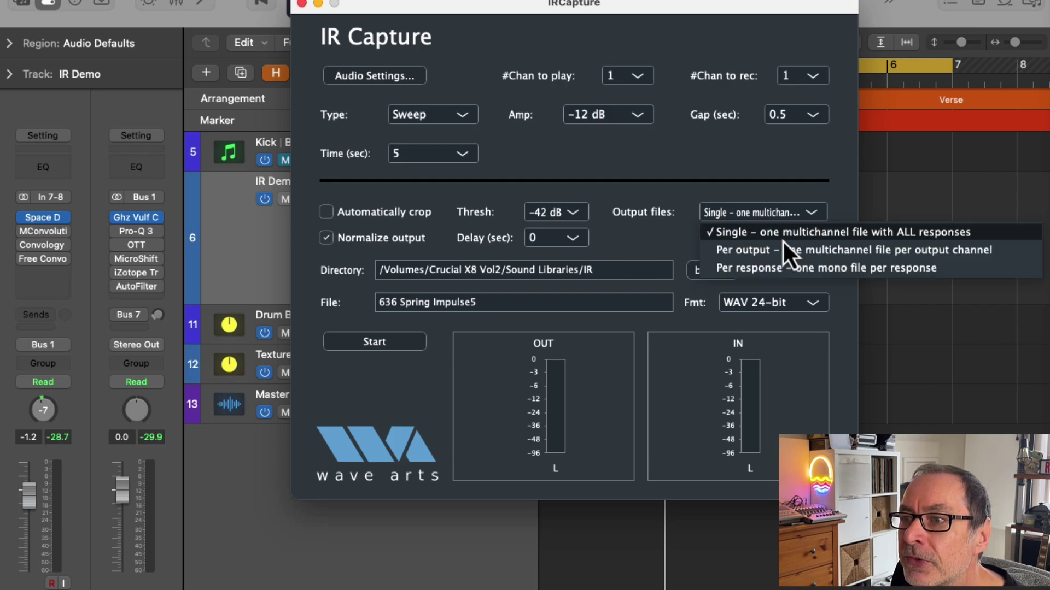
click(759, 234)
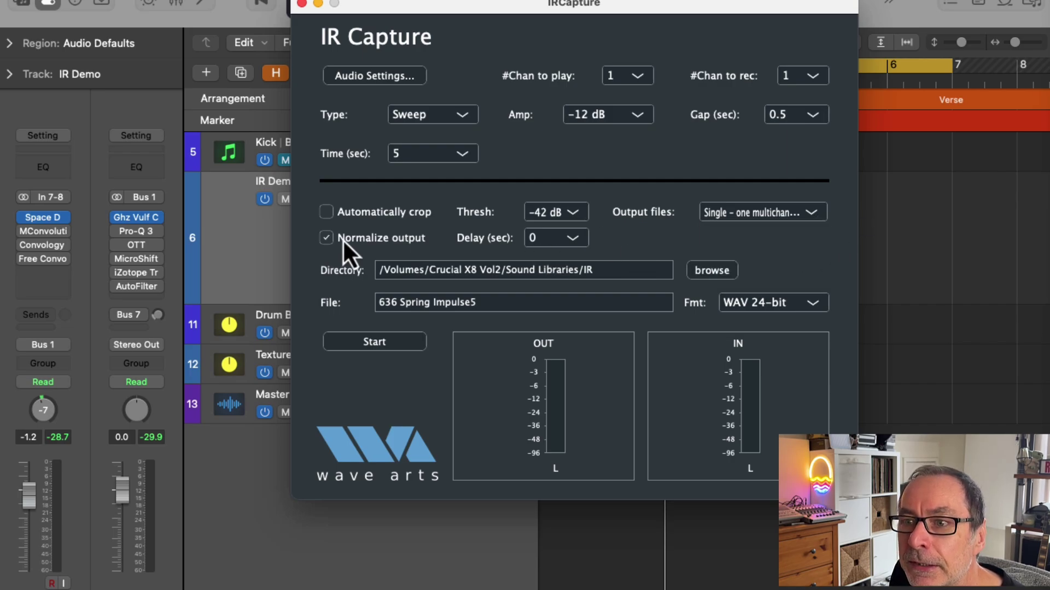
mouse_move(335, 244)
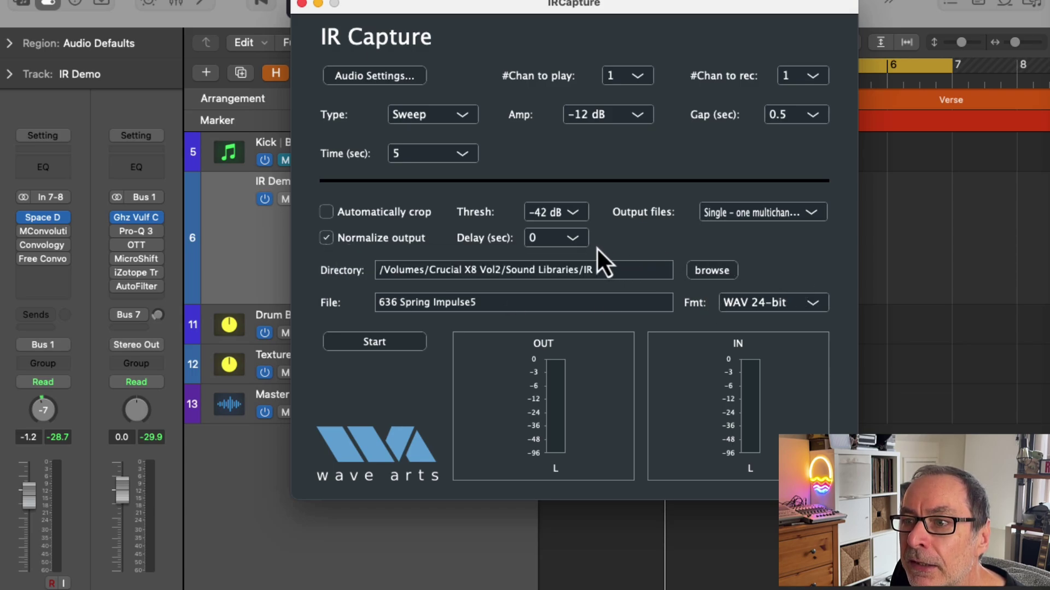
click(577, 243)
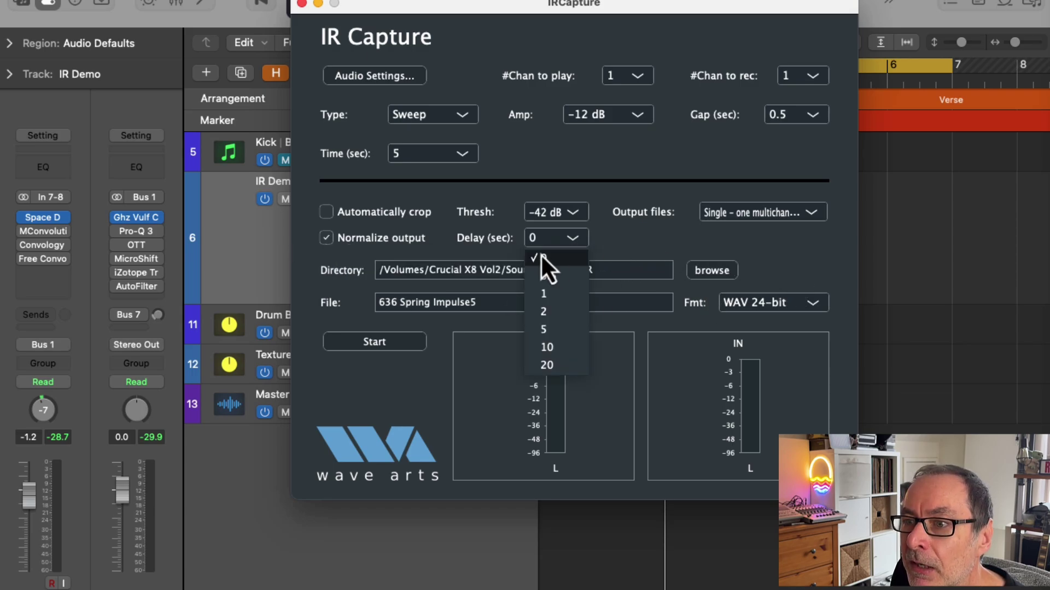
click(606, 252)
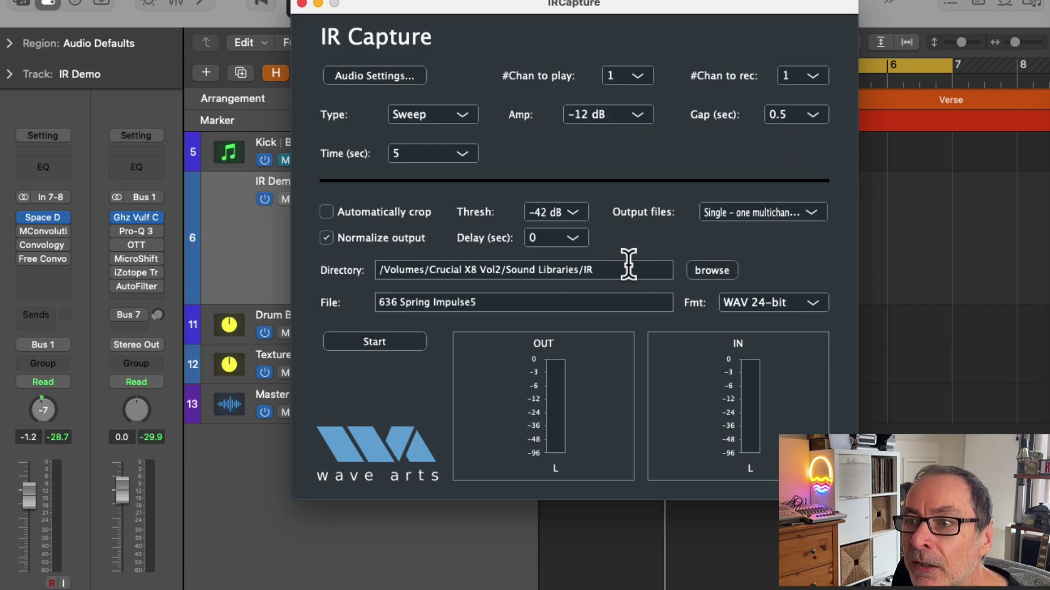
Step: Open IR Capture's output directory chooser and cancel it, keeping the current folder
click(711, 270)
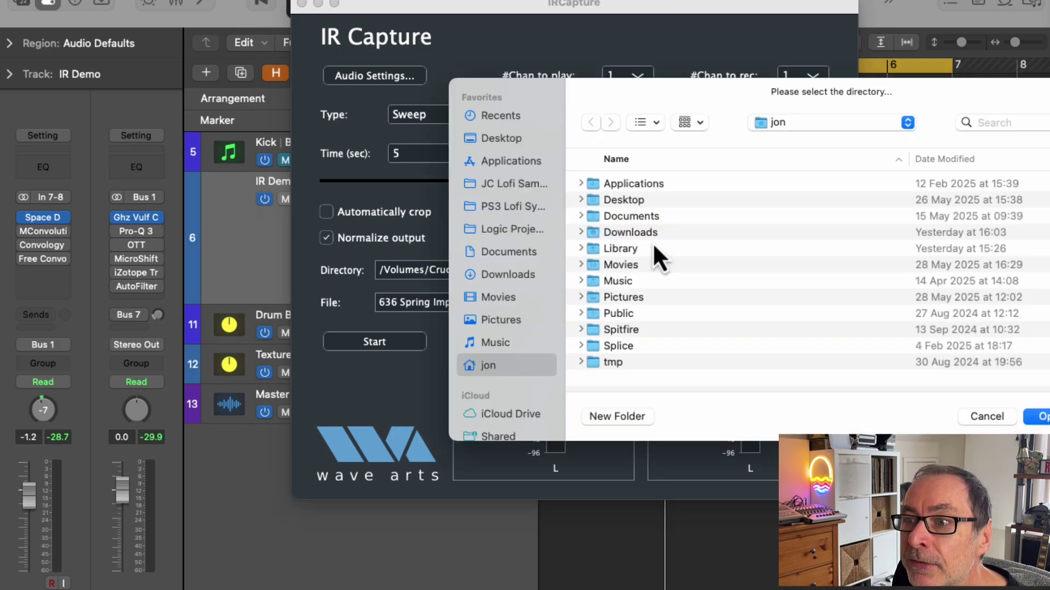
click(988, 419)
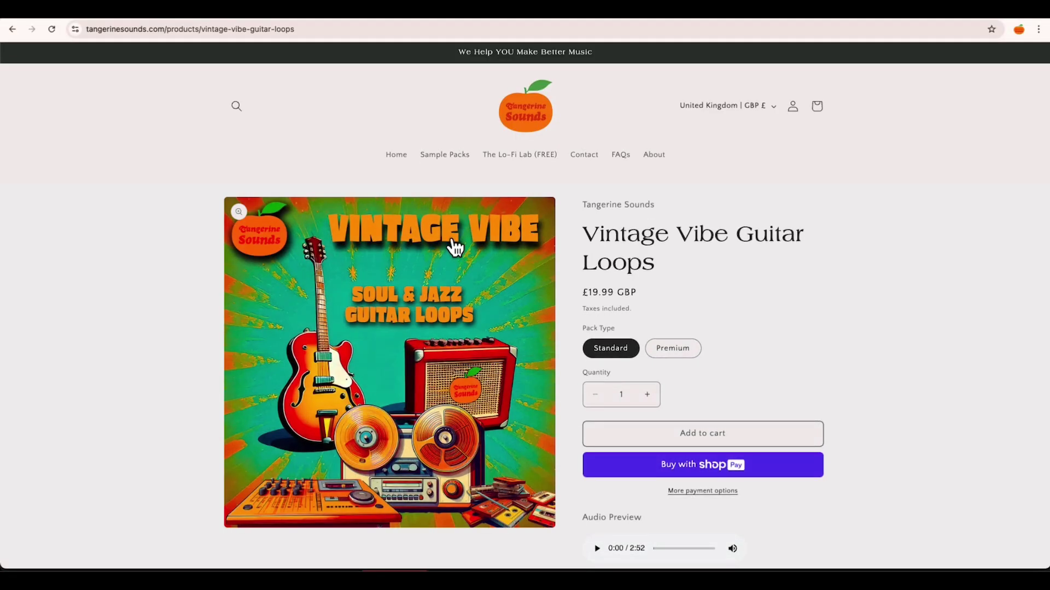
Step: Browse the Sample Packs collection: Lo-Fi Tape Drums Volume 1, Lo-Fi Essentials and Lo-Fi Keys pages
click(444, 159)
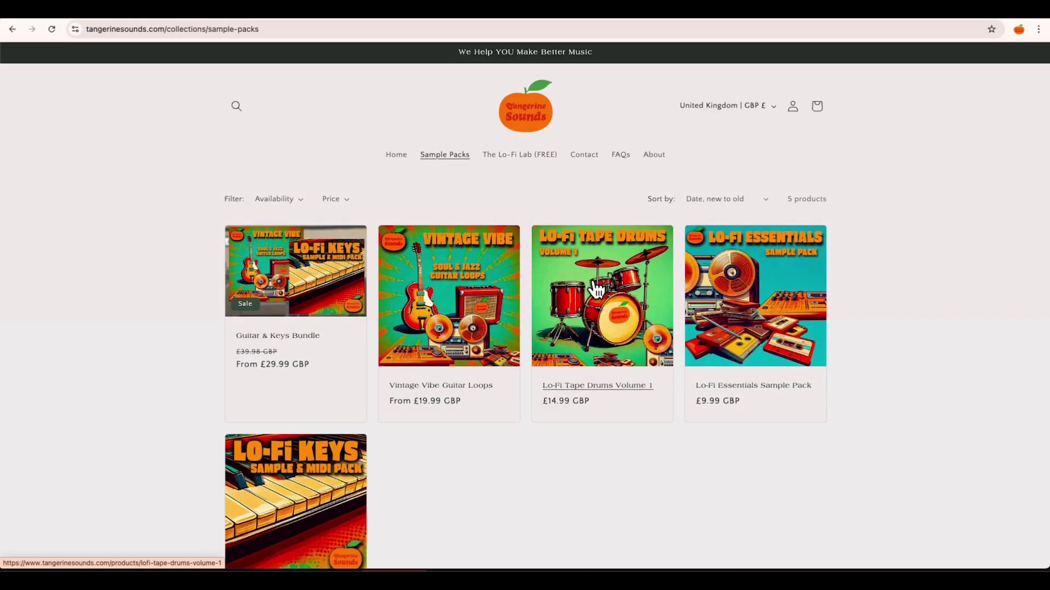
click(592, 281)
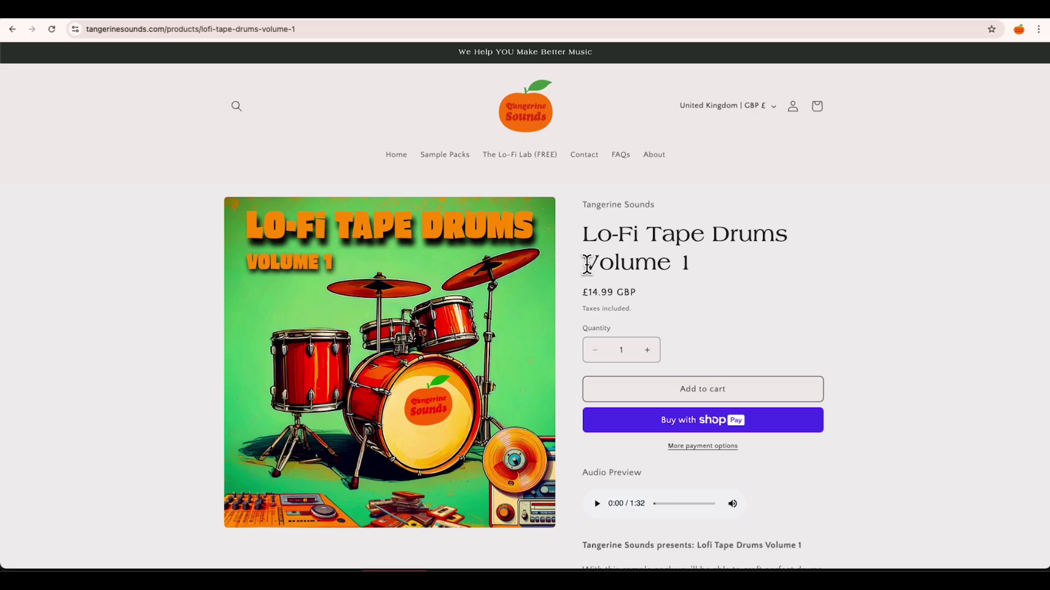
click(438, 161)
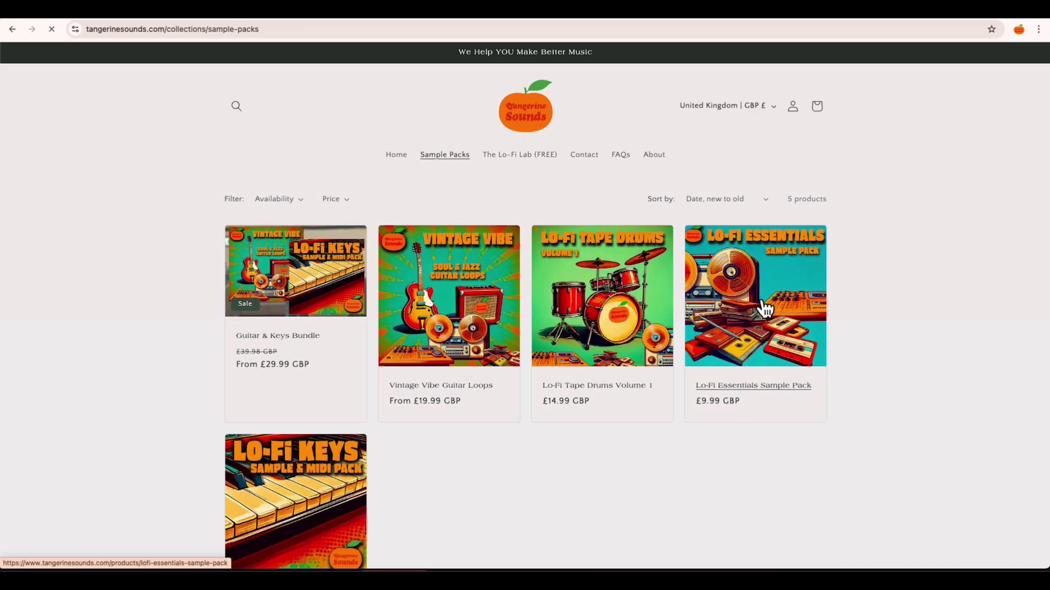
click(766, 303)
click(463, 158)
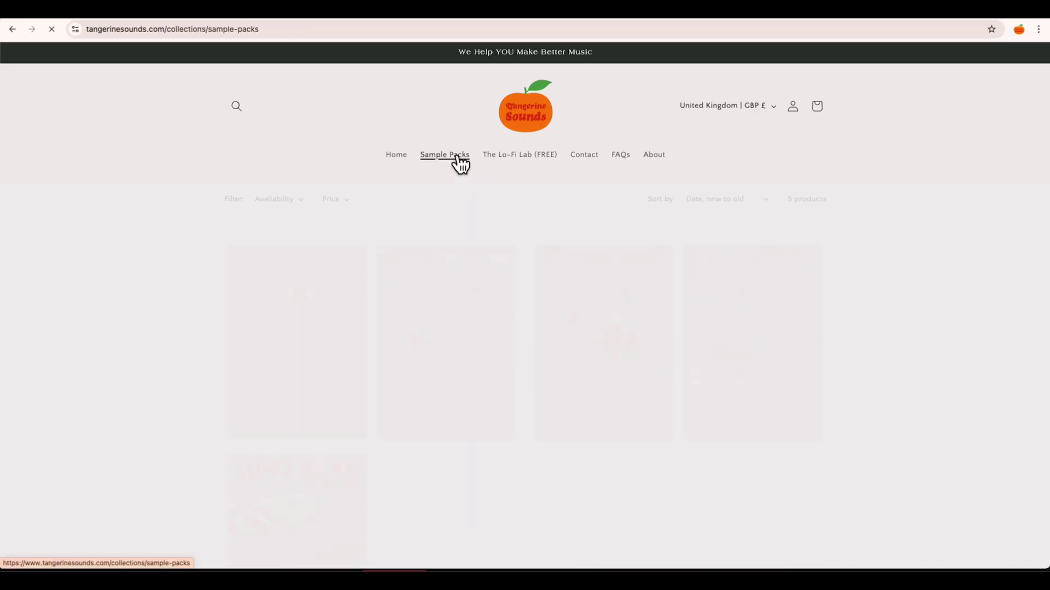
click(302, 468)
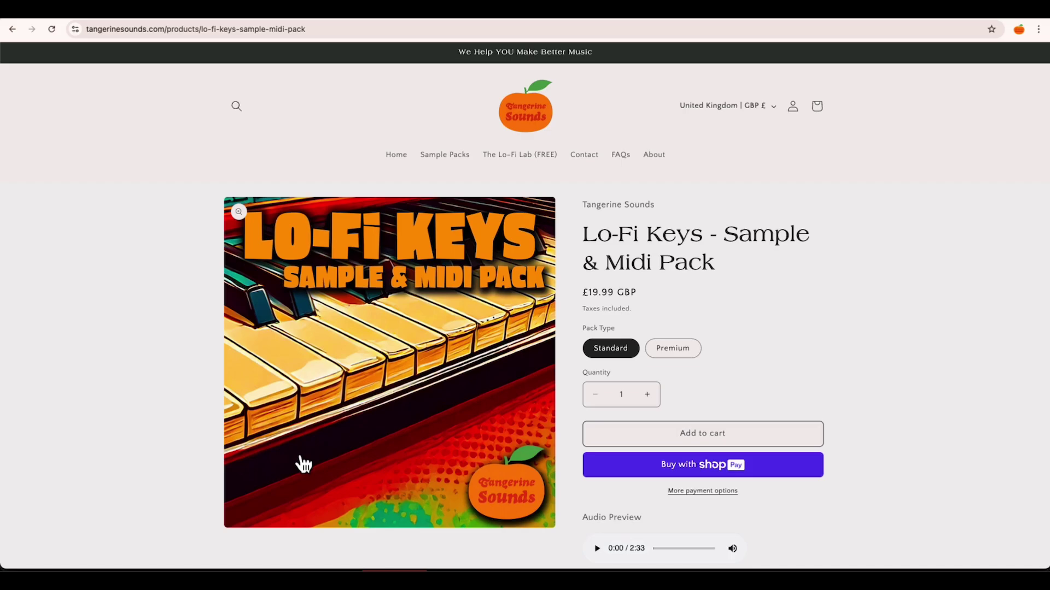
scroll(513, 425, down, 2)
scroll(512, 425, down, 10)
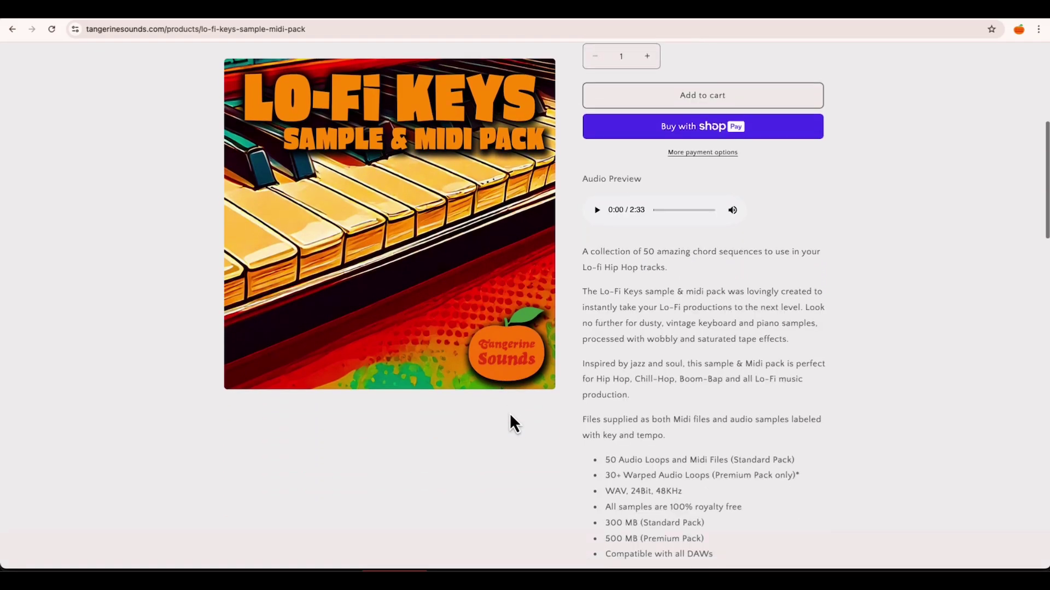
scroll(506, 416, down, 5)
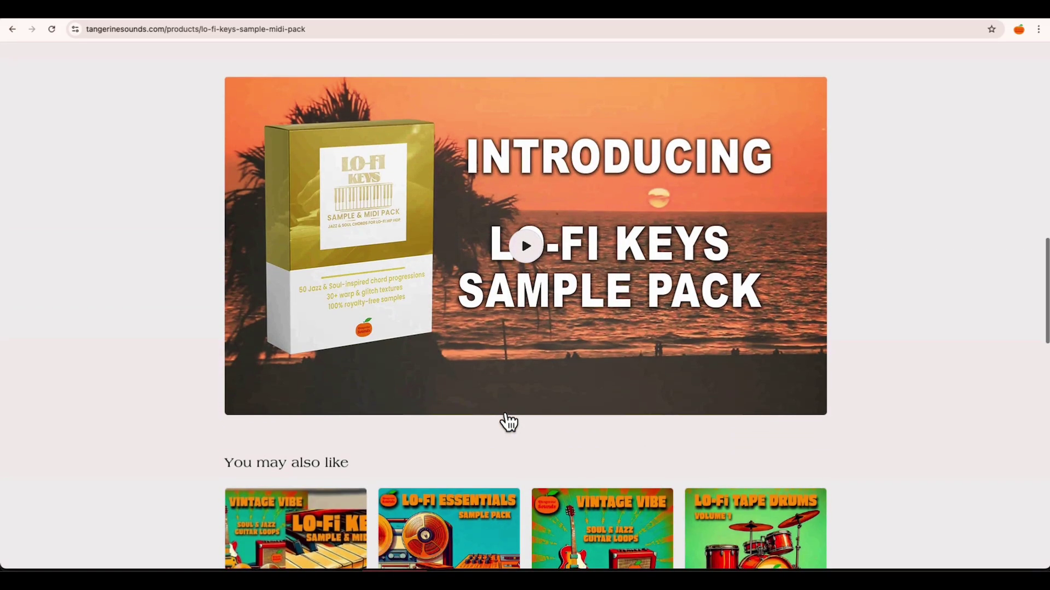
scroll(506, 416, up, 12)
scroll(504, 413, up, 5)
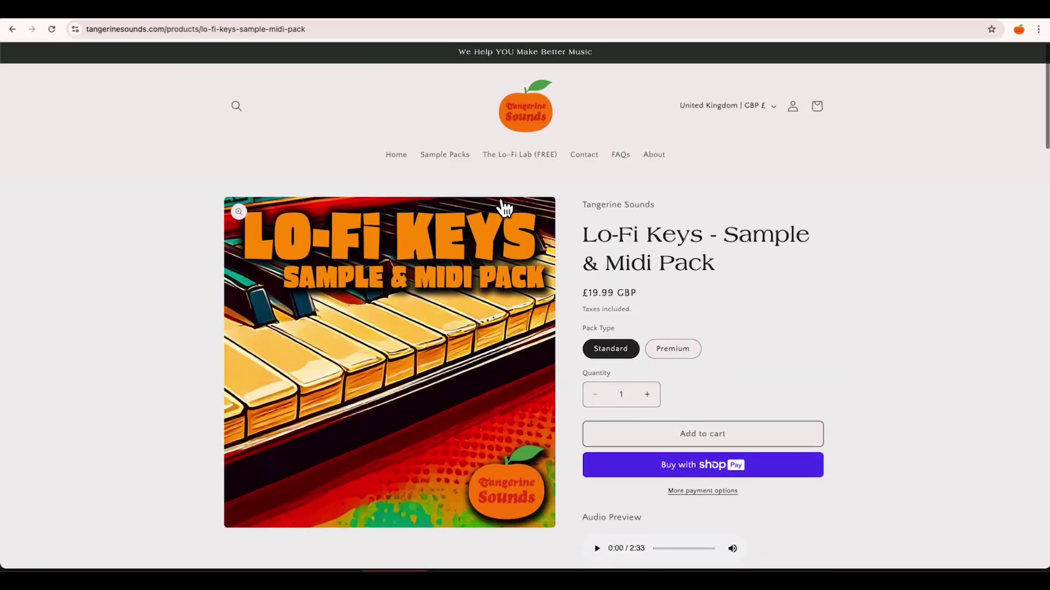
Step: View the Lo-Fi Vibes Synth page in The Lo-Fi Lab (FREE), enlarging its interface screenshot
click(514, 156)
click(335, 296)
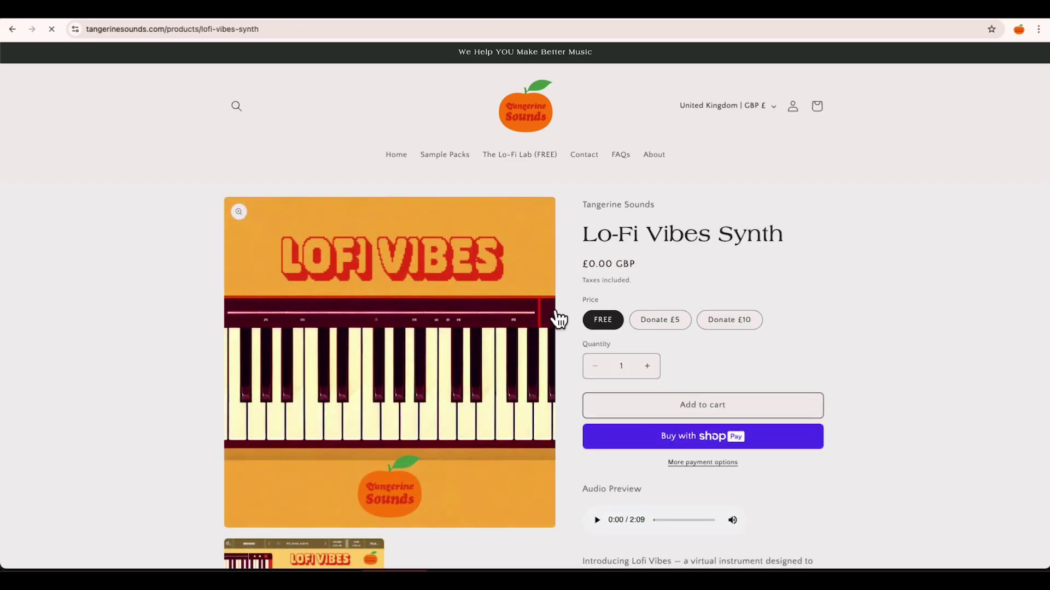
scroll(818, 350, down, 2)
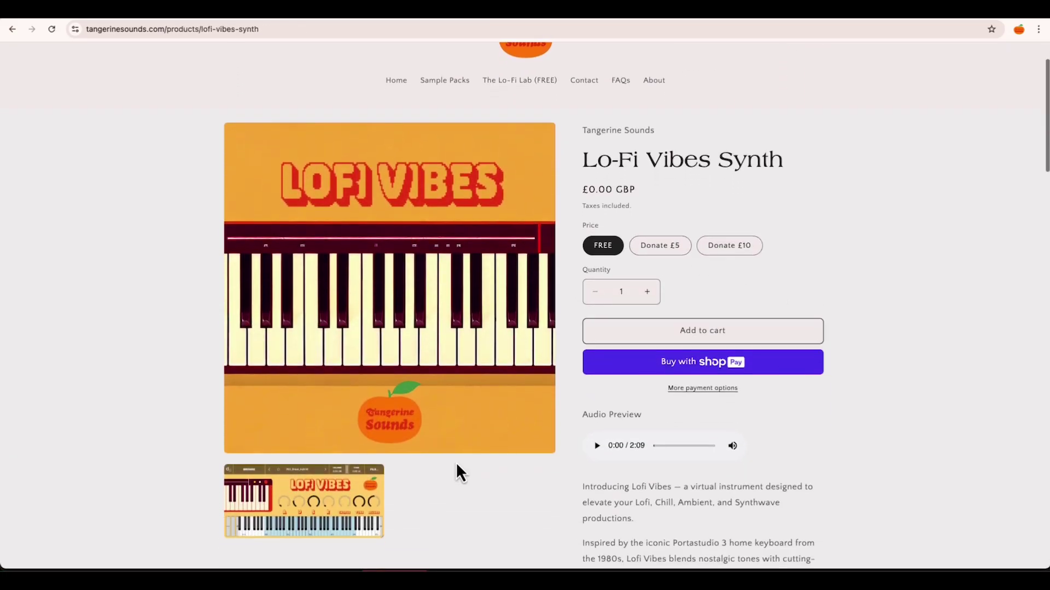
click(336, 486)
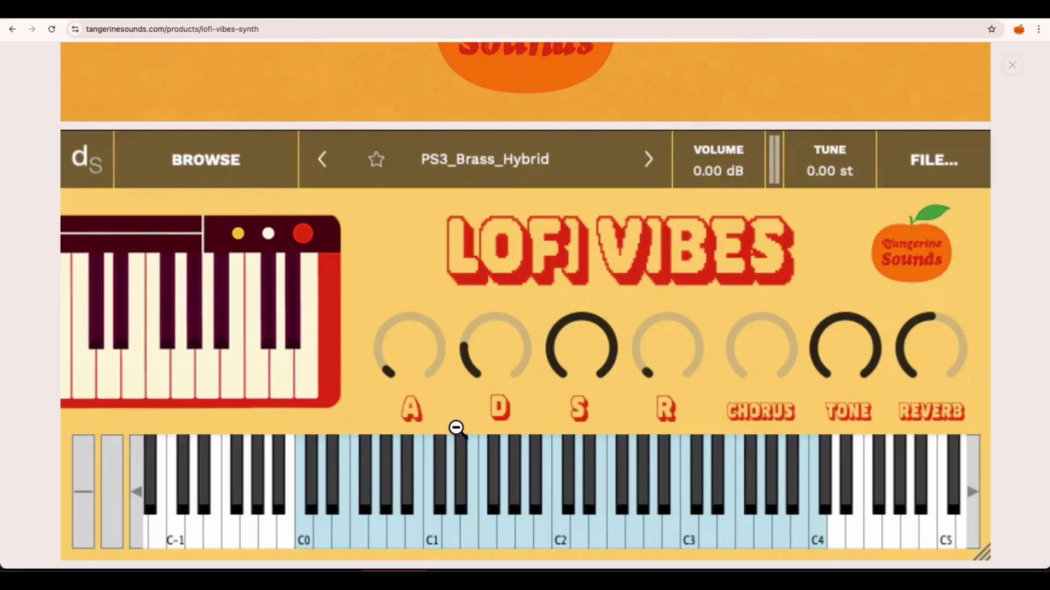
click(1012, 66)
scroll(610, 350, down, 2)
scroll(609, 349, down, 10)
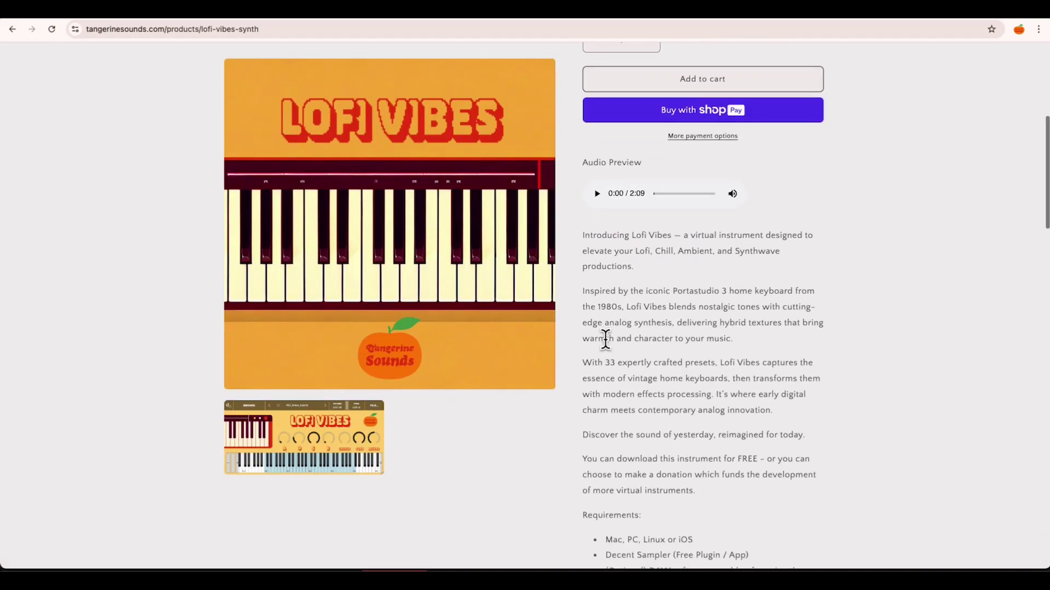
scroll(607, 345, down, 10)
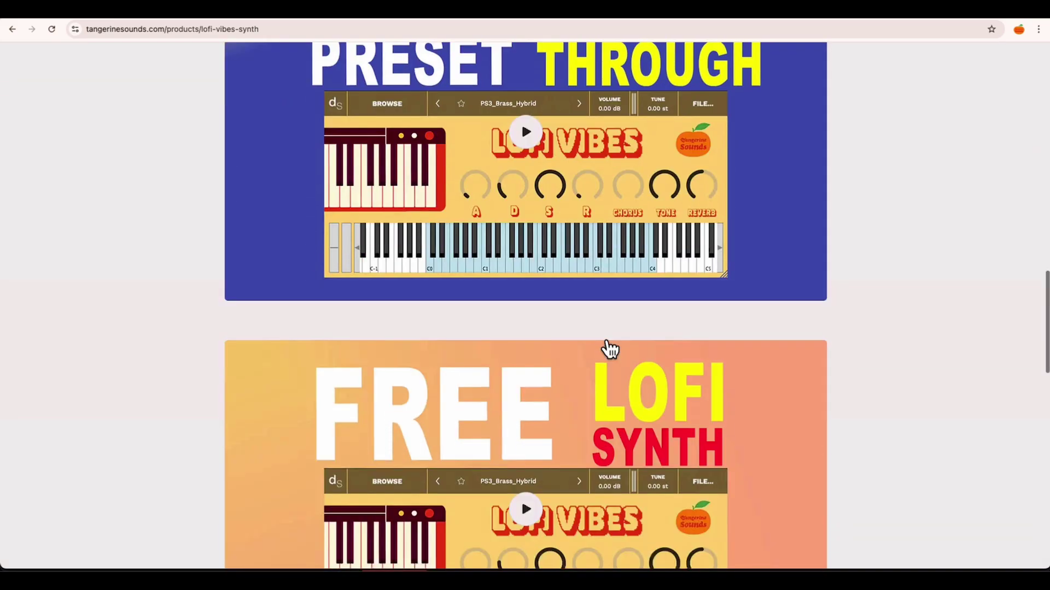
scroll(611, 306, up, 20)
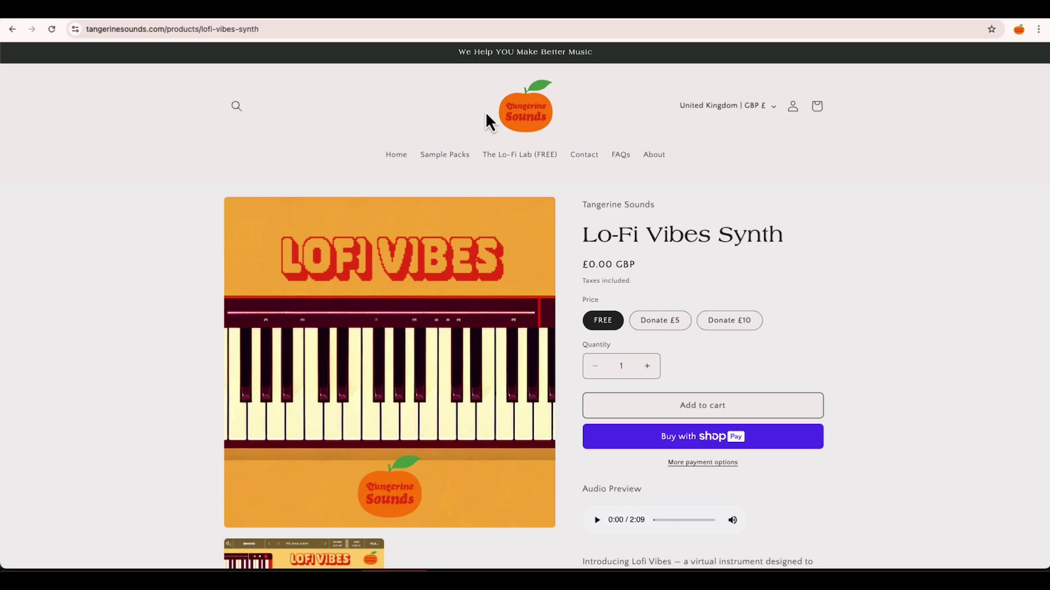
Step: Return to the home page and enter an e-mail address in the mailing-list signup
click(394, 158)
scroll(572, 448, down, 15)
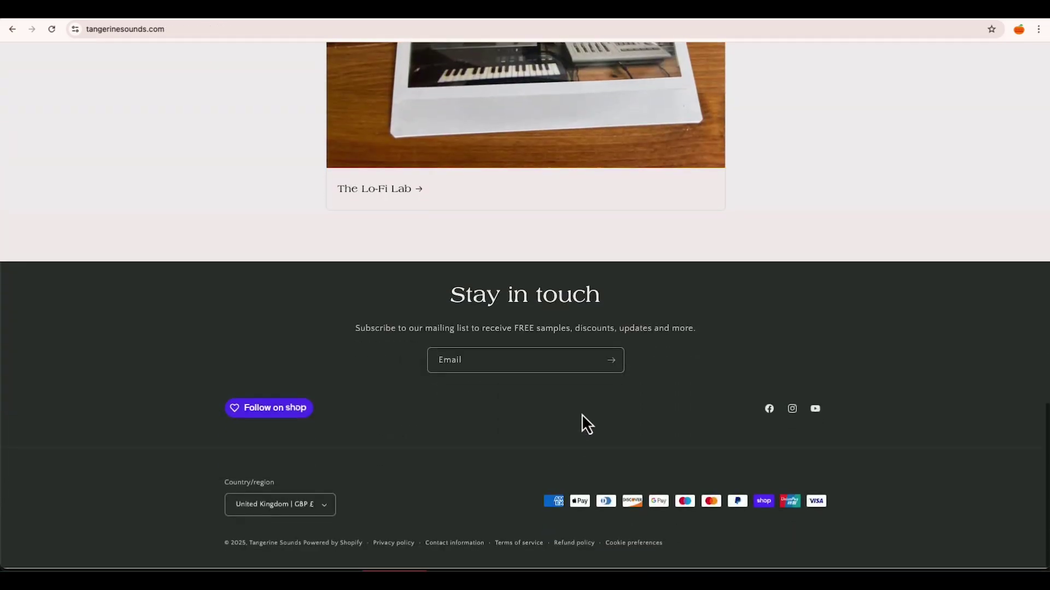
click(473, 359)
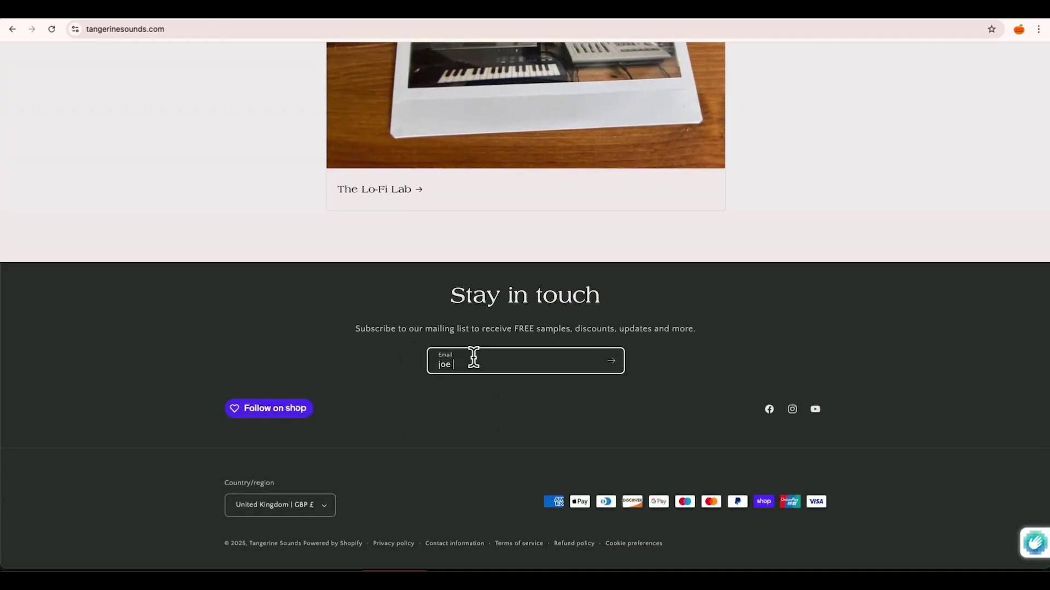
Step: Submit the Tangerine Sounds mailing-list signup
click(611, 369)
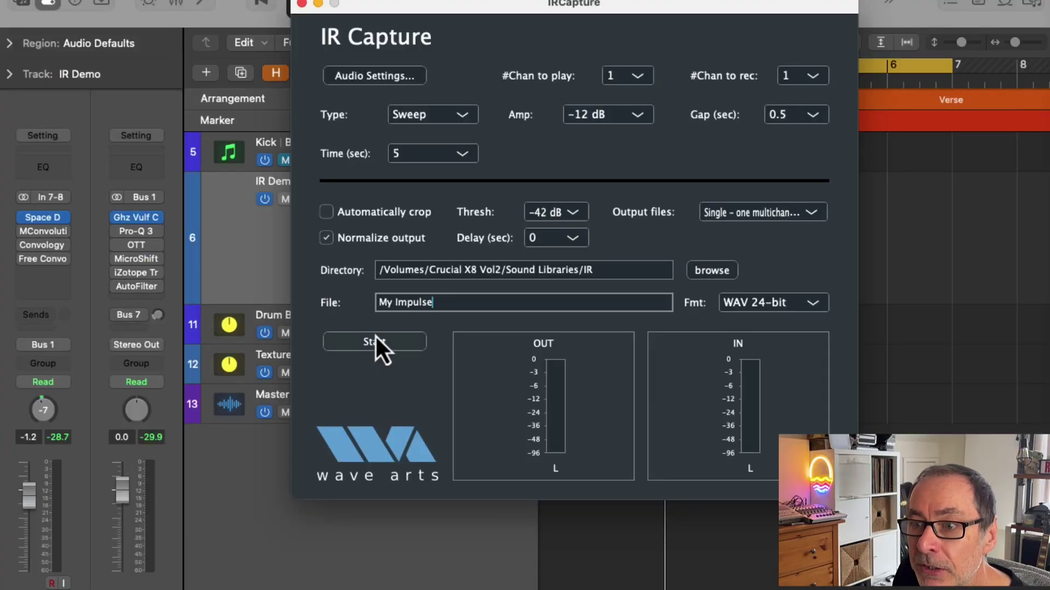
Step: Start the IR Capture sweep to record the My Impulse measurement
click(375, 343)
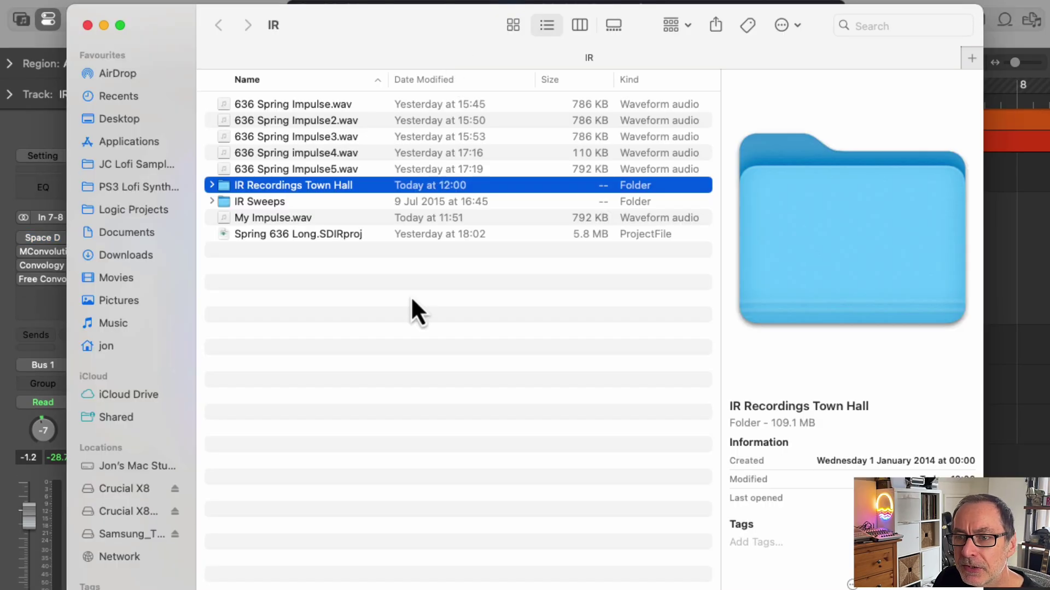
Step: Select My Impulse.wav in the Finder IR folder to inspect its 792 KB file info
click(273, 222)
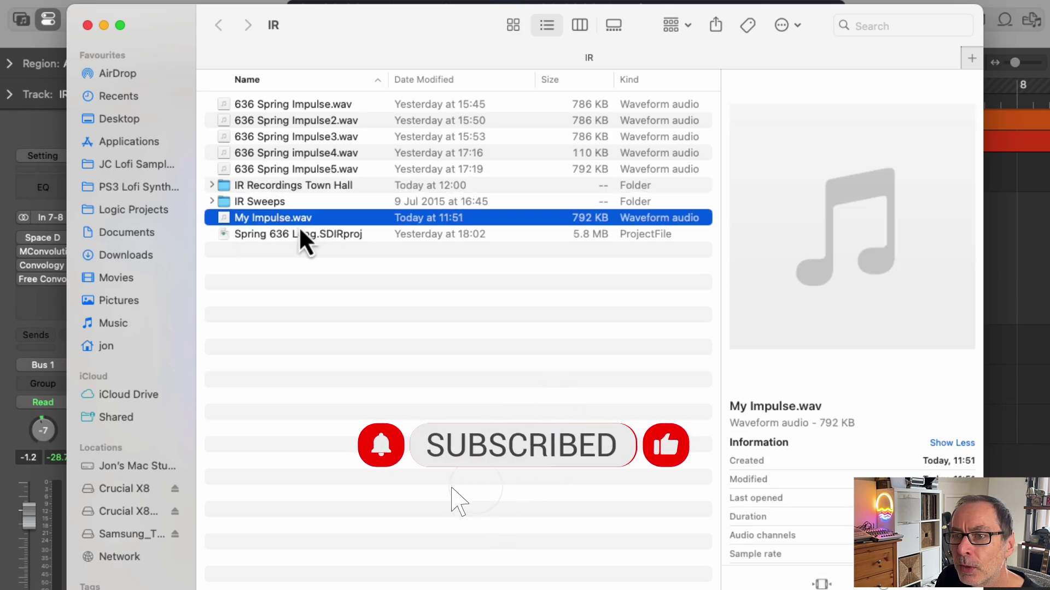
mouse_move(973, 204)
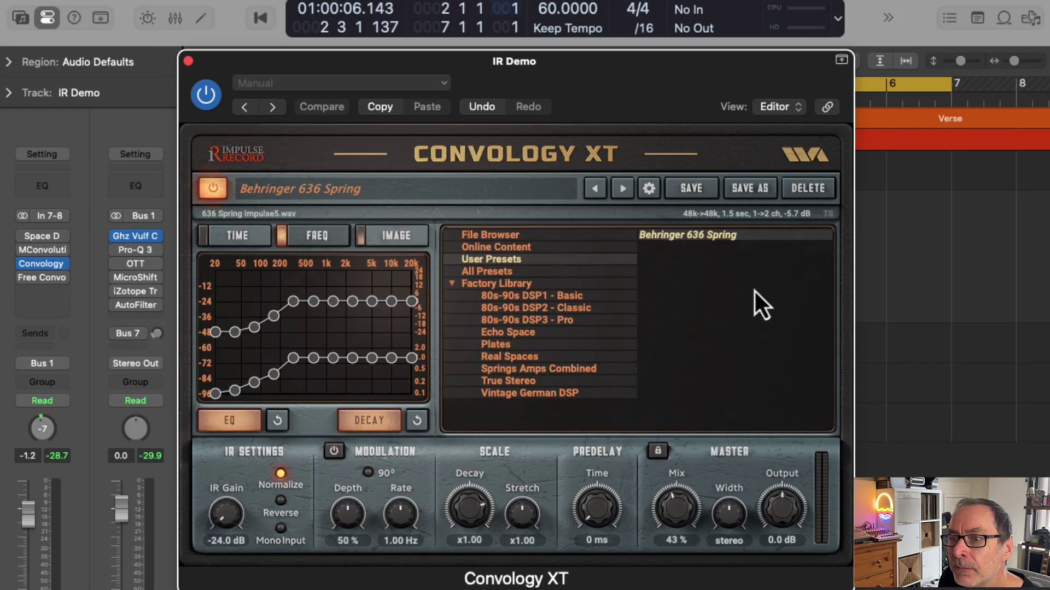
Step: Browse the 80s-90s DSP and Echo Space factory categories, then load My Impulse.wav from the File Browser
click(507, 295)
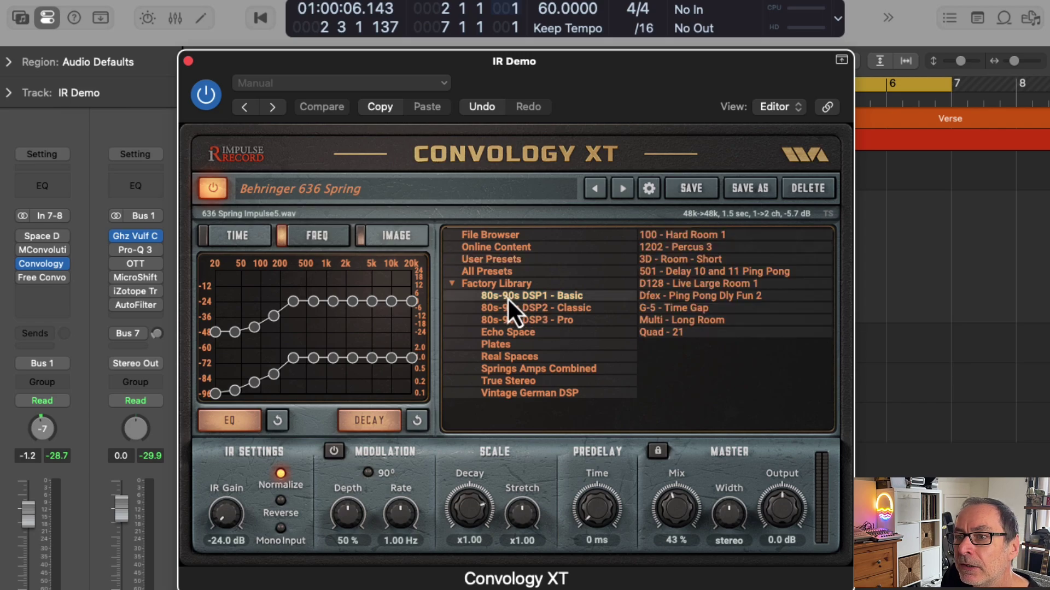
click(538, 308)
click(527, 321)
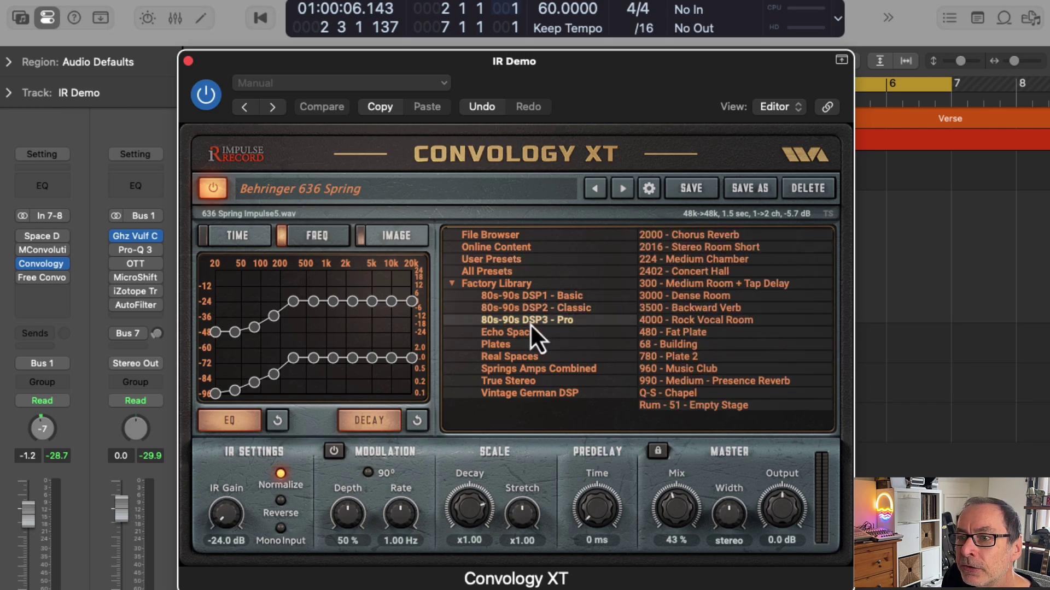
click(519, 334)
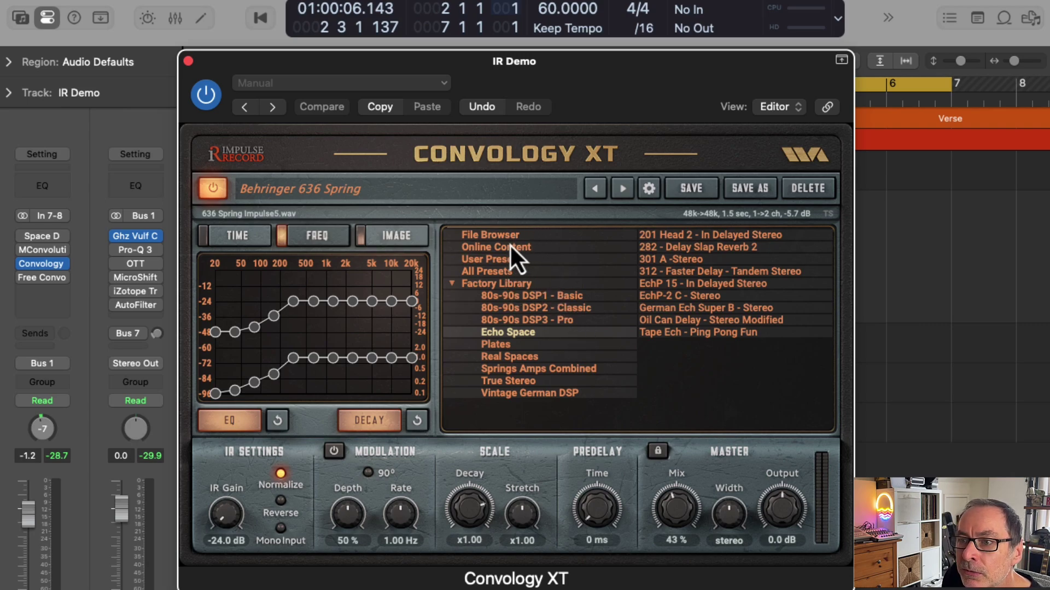
click(526, 237)
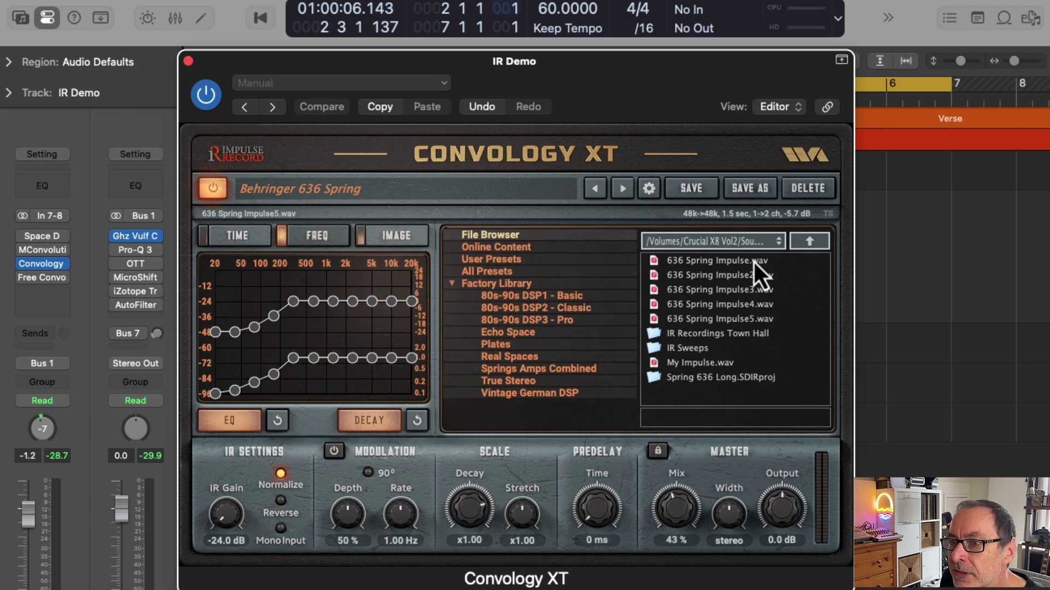
click(679, 364)
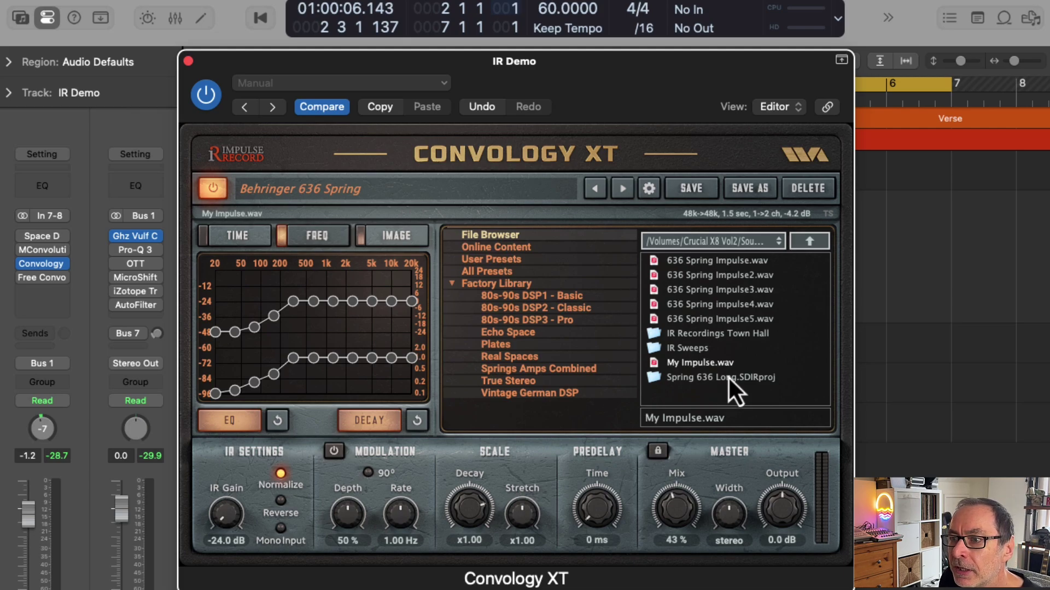
Step: Check My Impulse's TIME and FREQ views, reset the decay curve, and move the plugin window aside
click(308, 239)
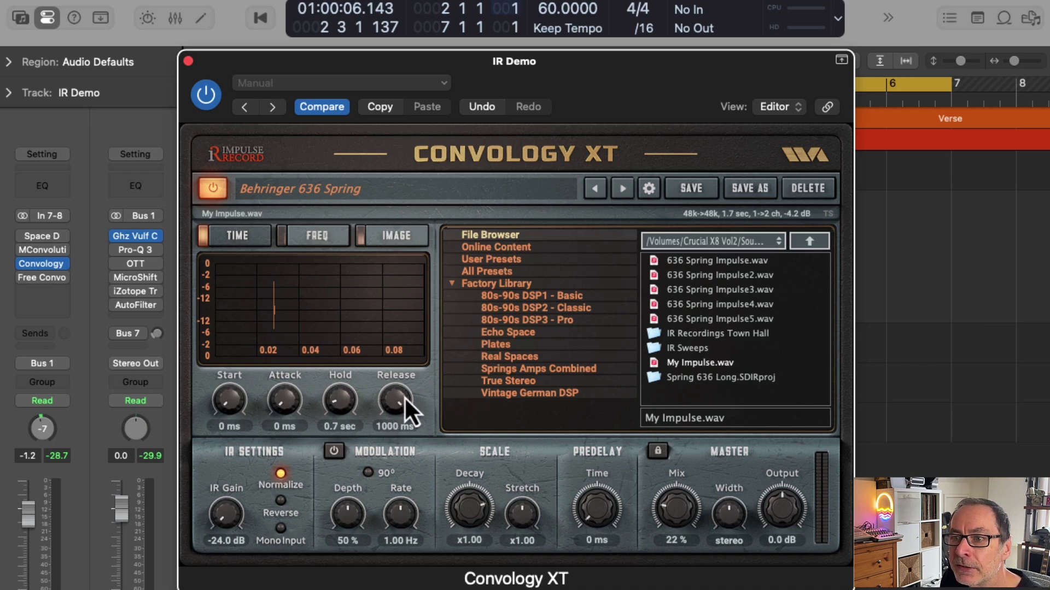
click(315, 243)
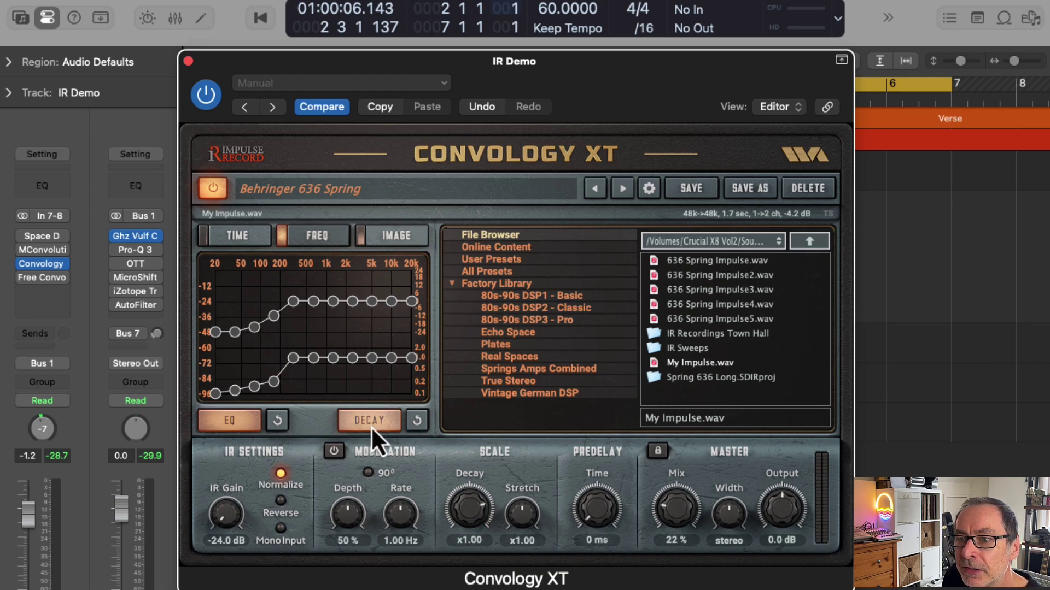
click(278, 428)
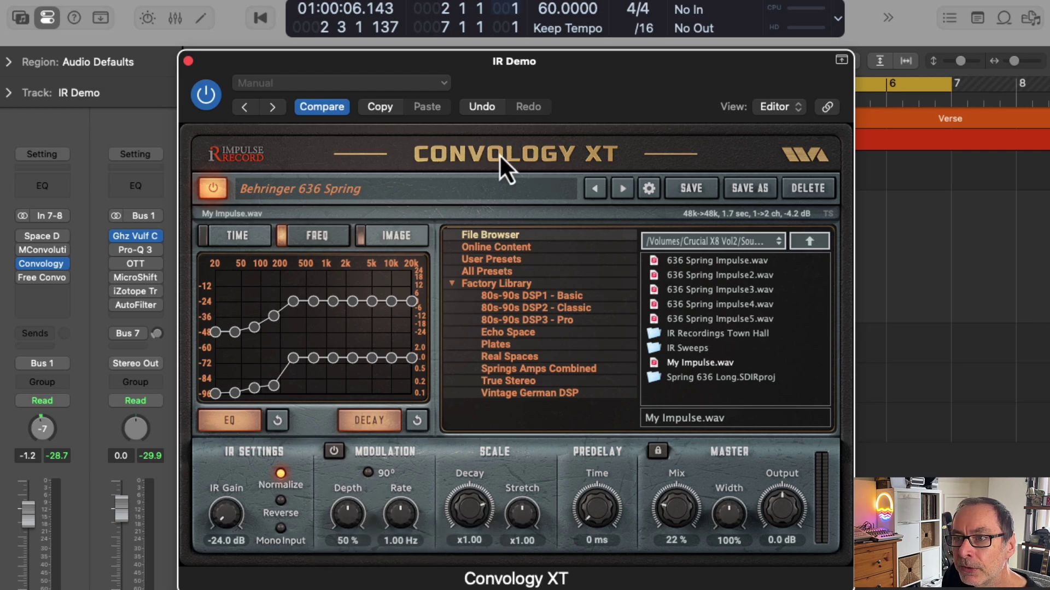
drag(289, 94, 317, 404)
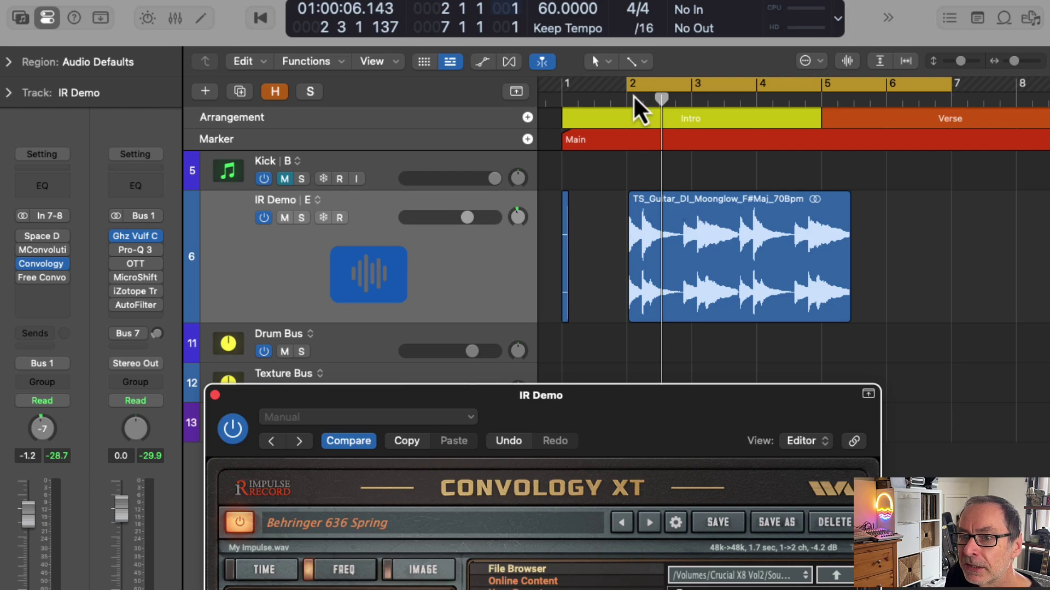
Step: Bypass Convology XT to hear the dry guitar, then move the window up and lengthen Hold to about 7 seconds
click(233, 429)
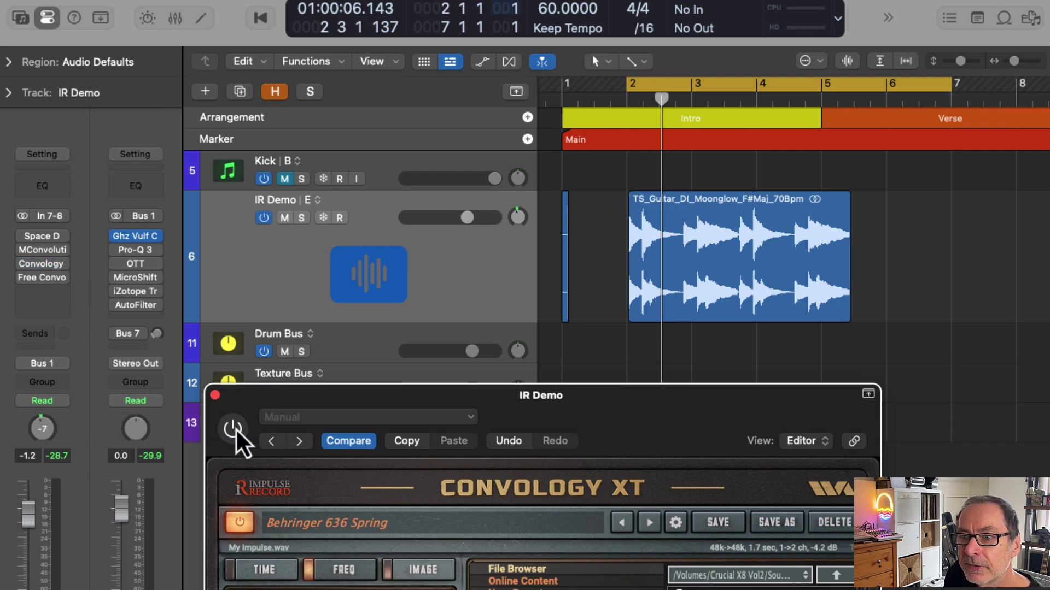
key(space)
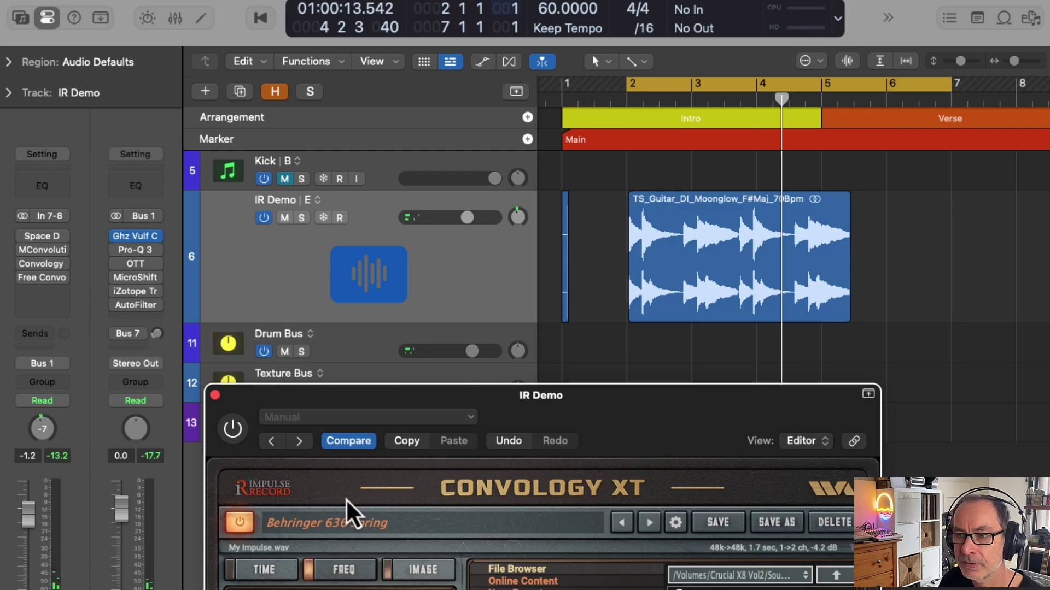
drag(516, 396, 382, 64)
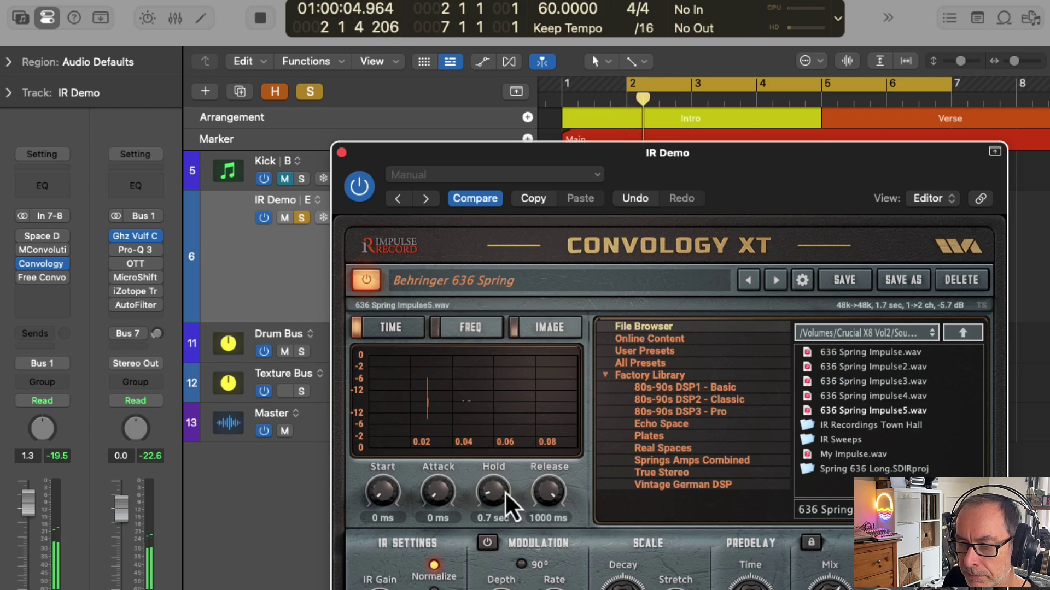
drag(503, 498, 497, 429)
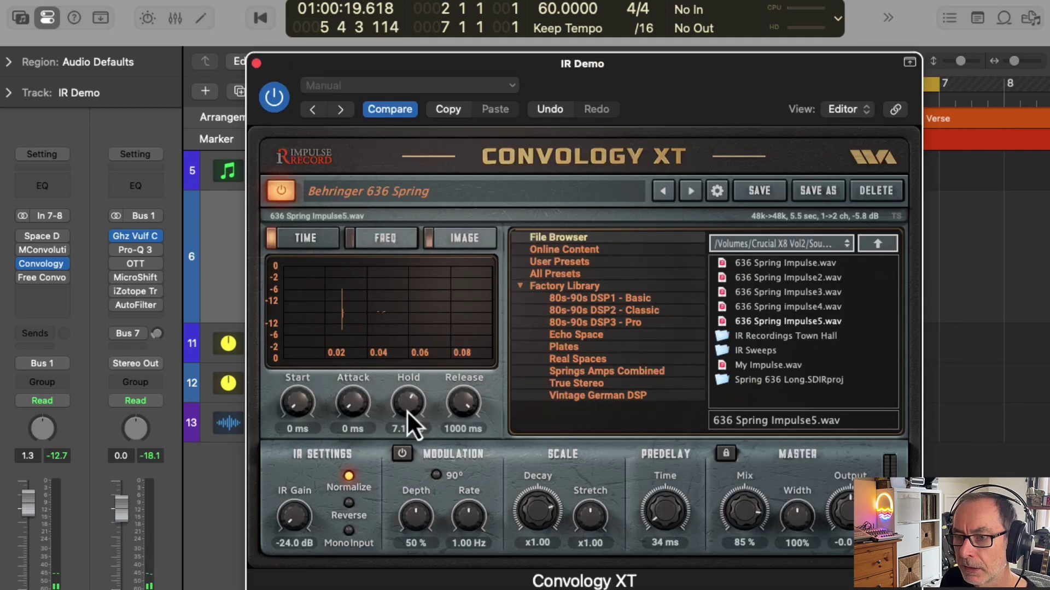
Step: Tune the spring reverb during playback: Hold 6.9 sec, Release 771 ms, Mix 89%, Output 0.6 dB
drag(408, 409, 397, 451)
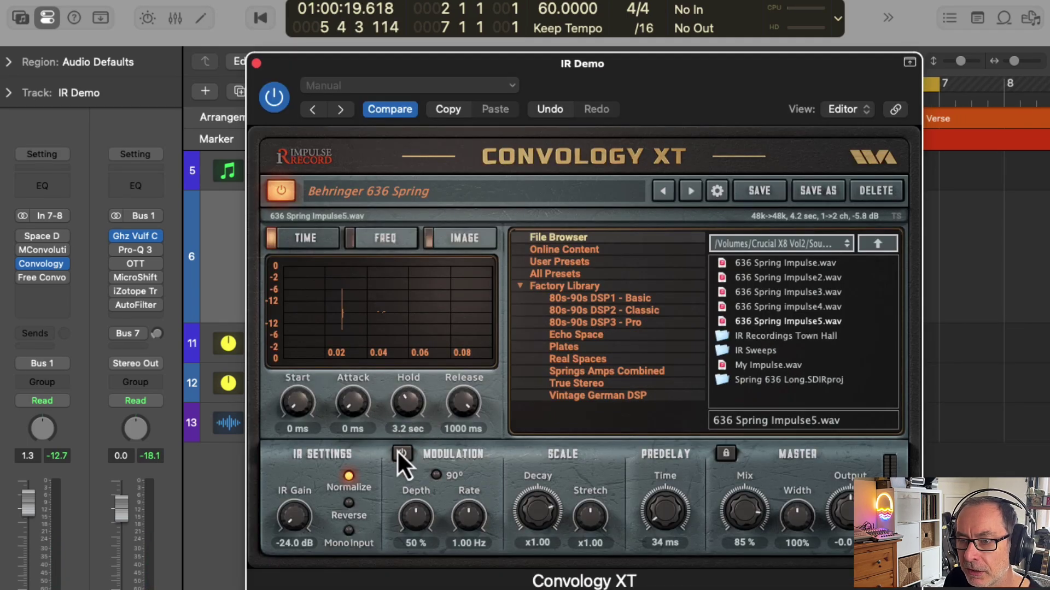
drag(456, 437, 446, 445)
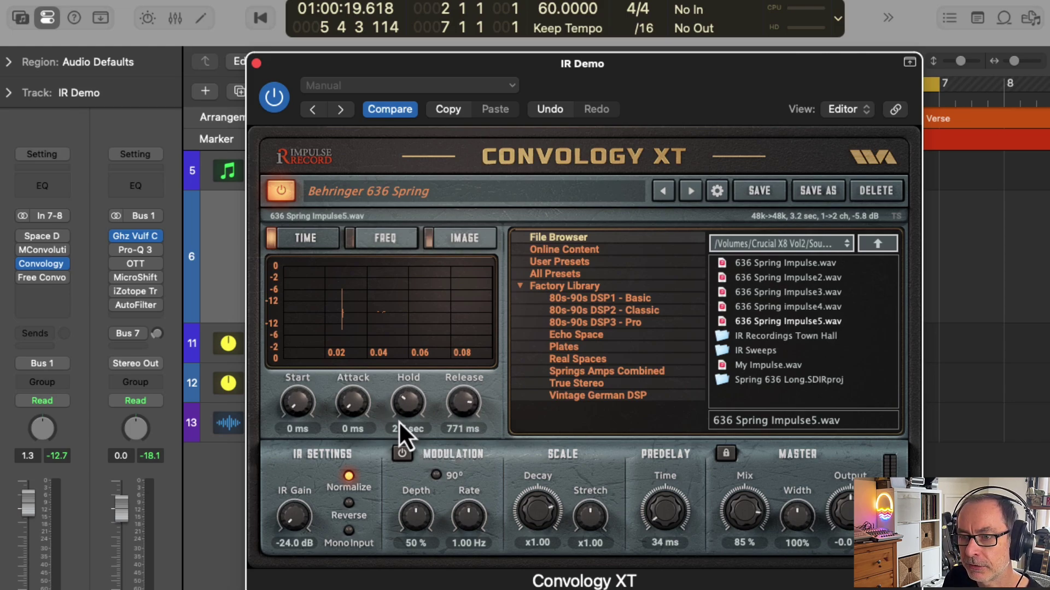
key(space)
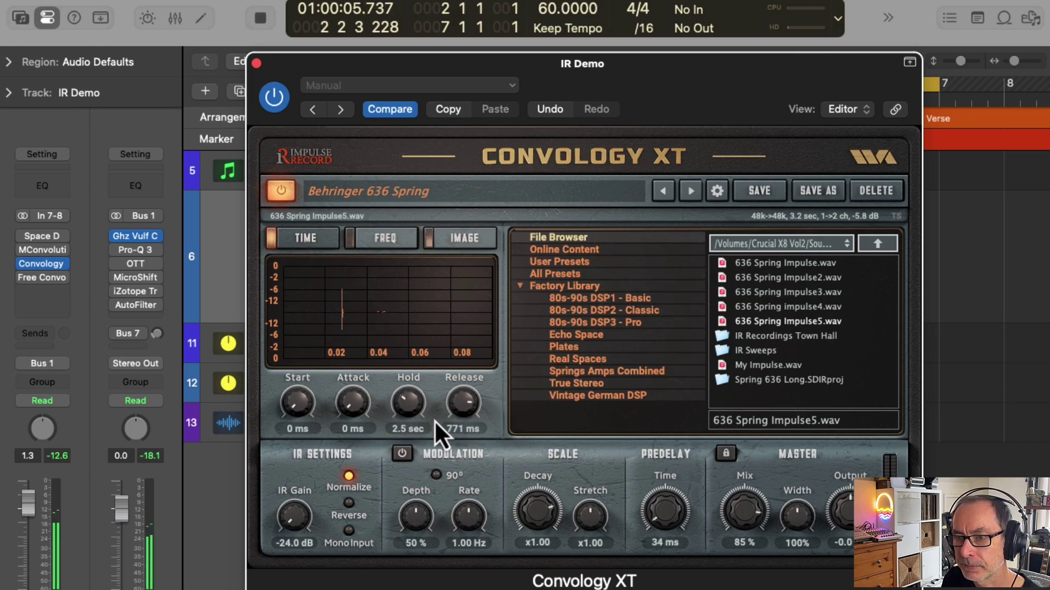
drag(409, 400, 415, 358)
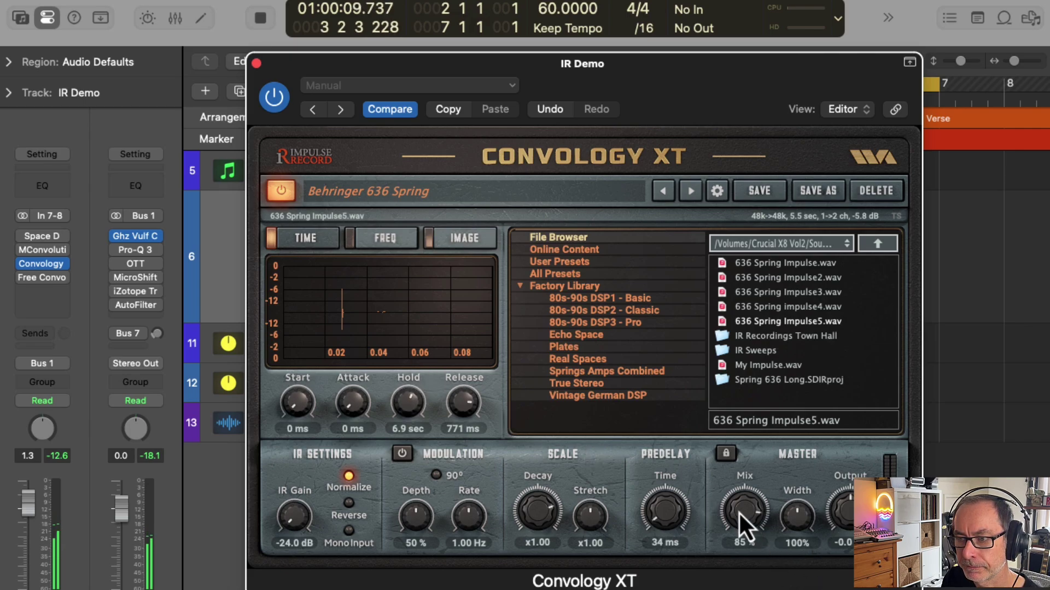
drag(738, 511, 738, 503)
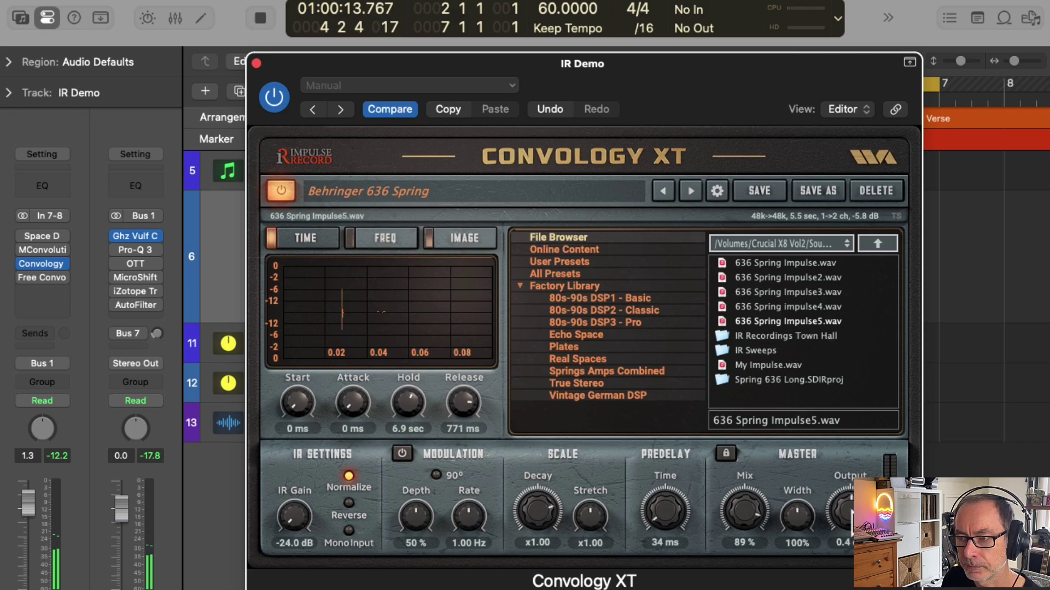
drag(852, 519, 852, 516)
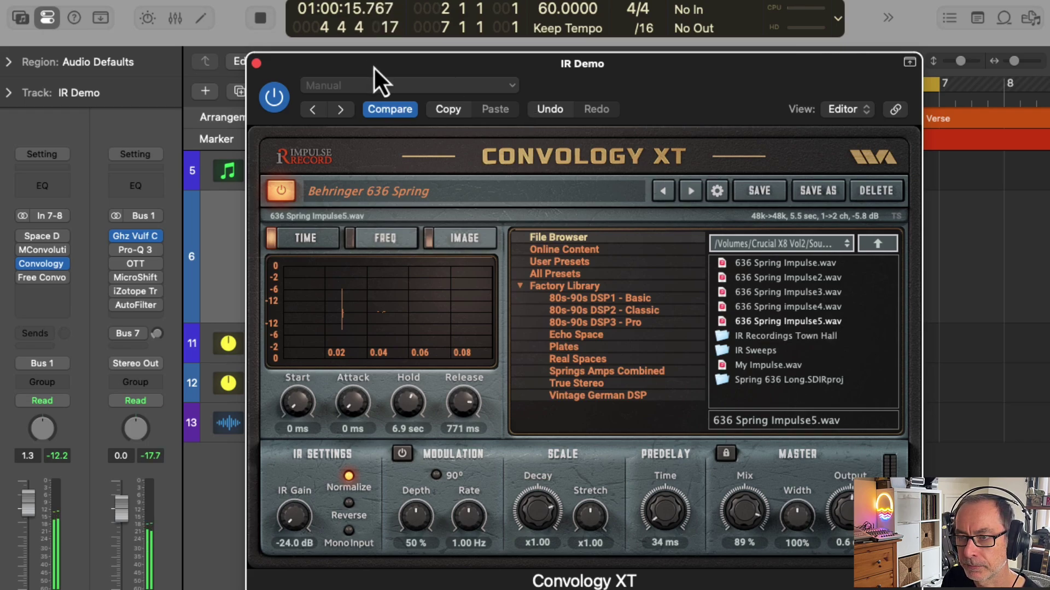
key(space)
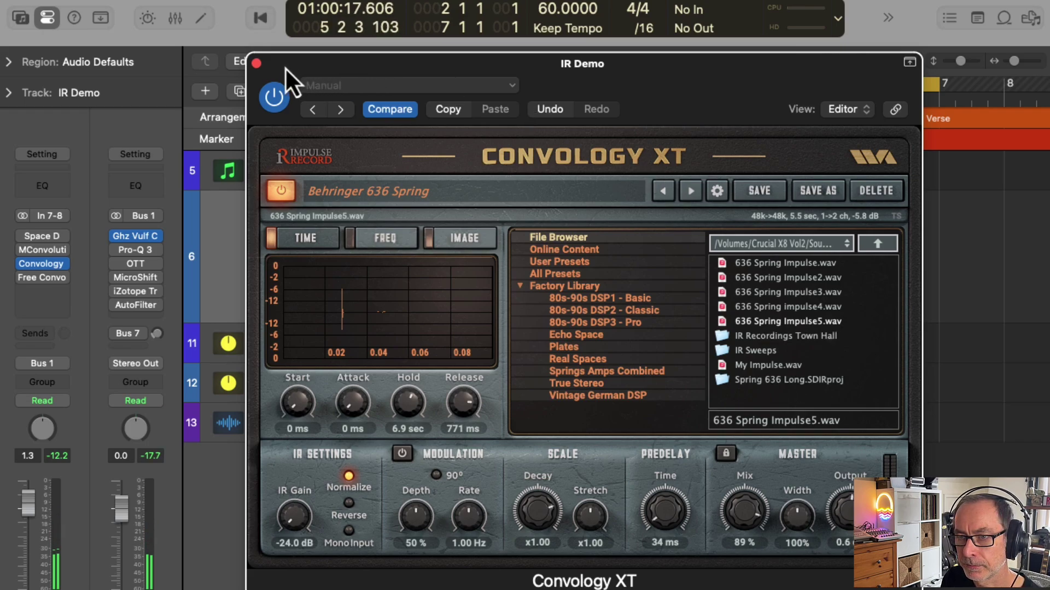
Step: Move the plugin aside, extend the cycle range start to bar 1, and play from bar 1
drag(284, 67, 735, 265)
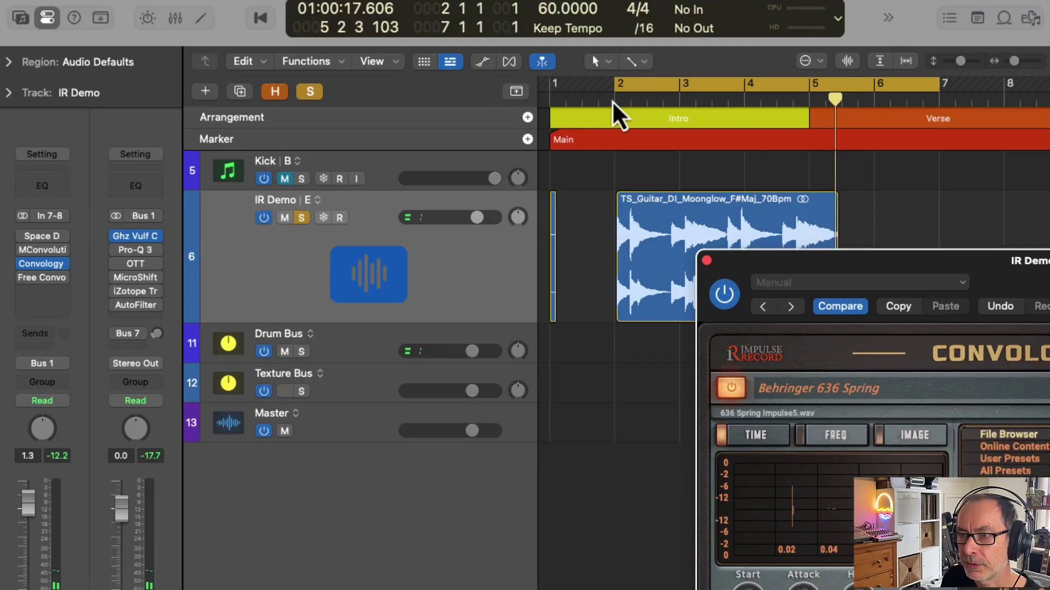
drag(618, 92, 554, 96)
key(space)
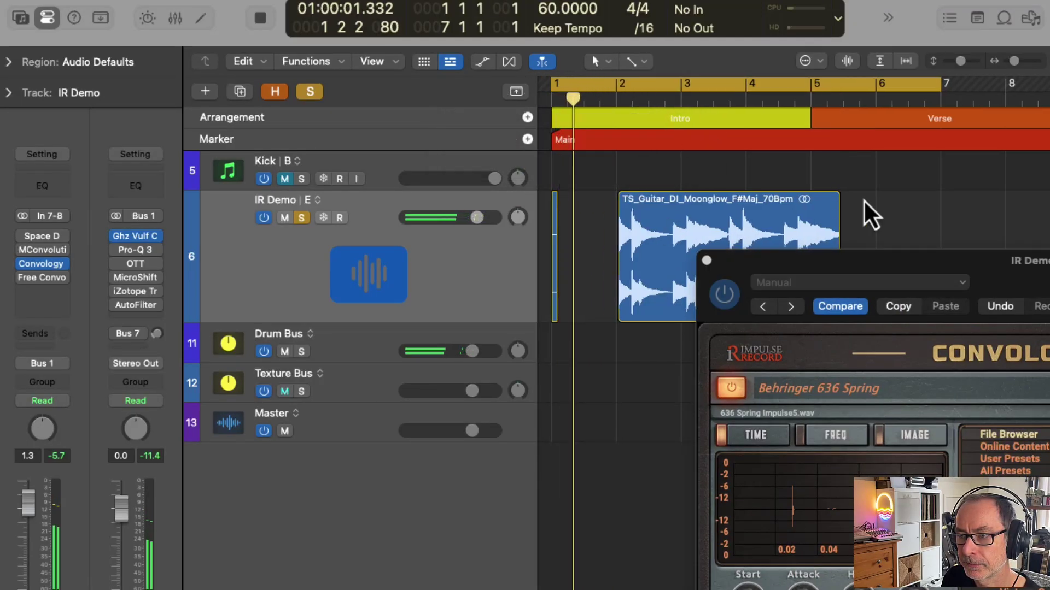
key(Return)
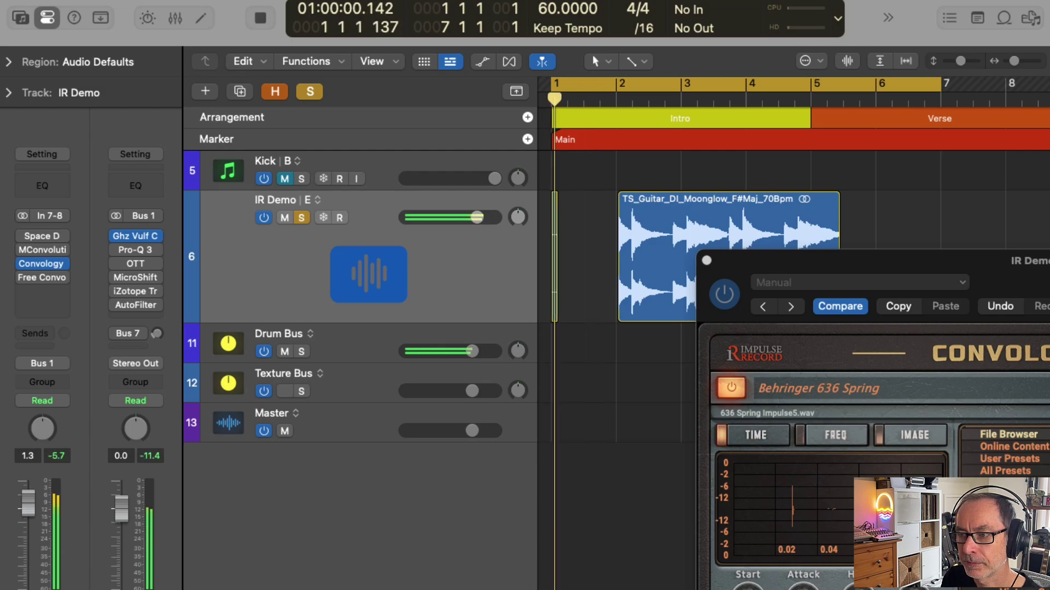
key(space)
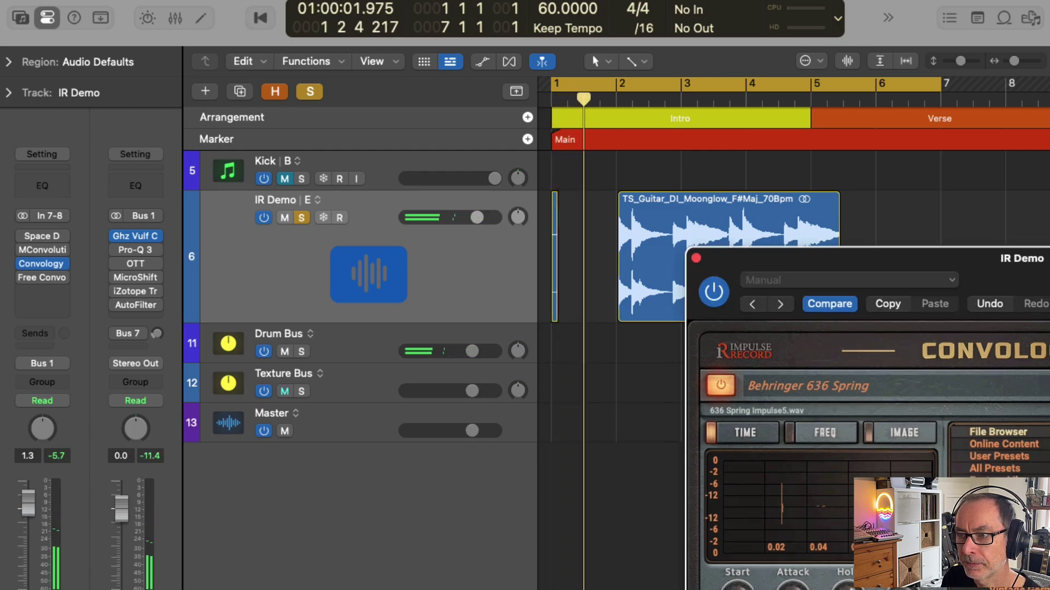
Step: Save the current Convology XT settings as a user preset named 'Spring Preset'
drag(875, 261, 455, 86)
click(839, 218)
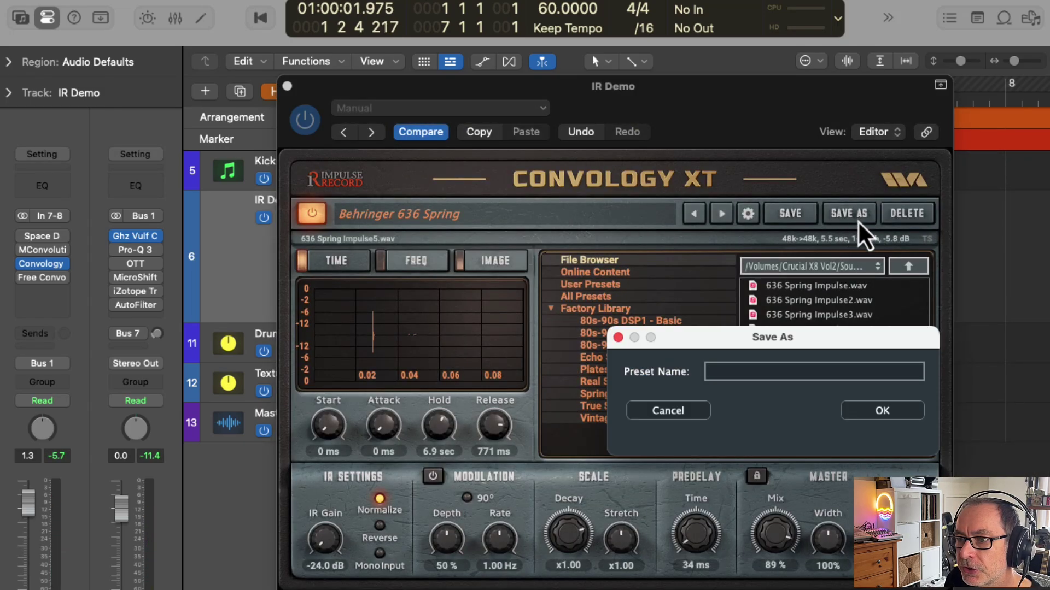
text(Spring Preset)
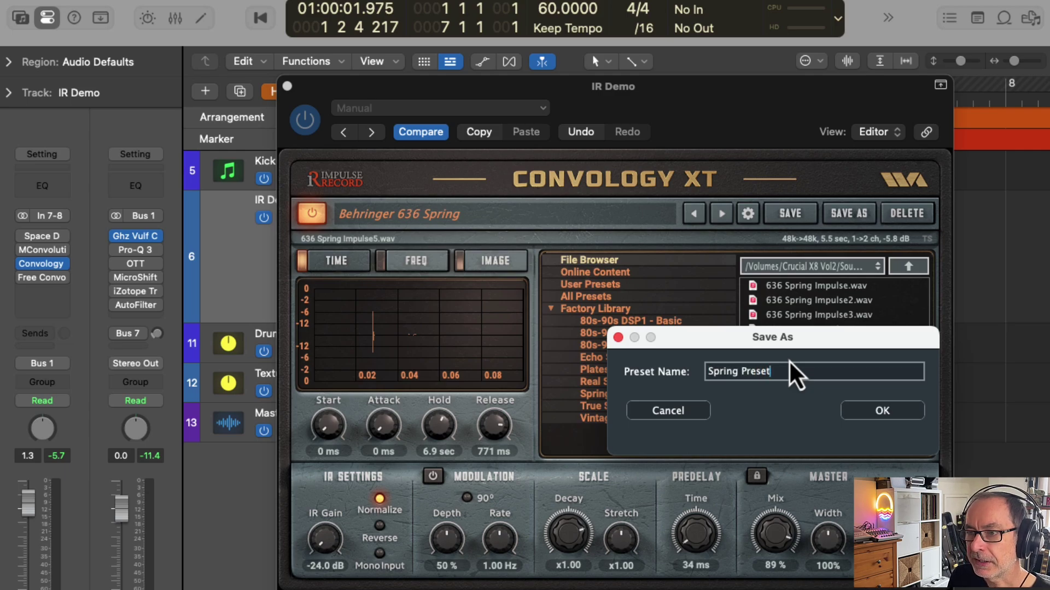
click(901, 416)
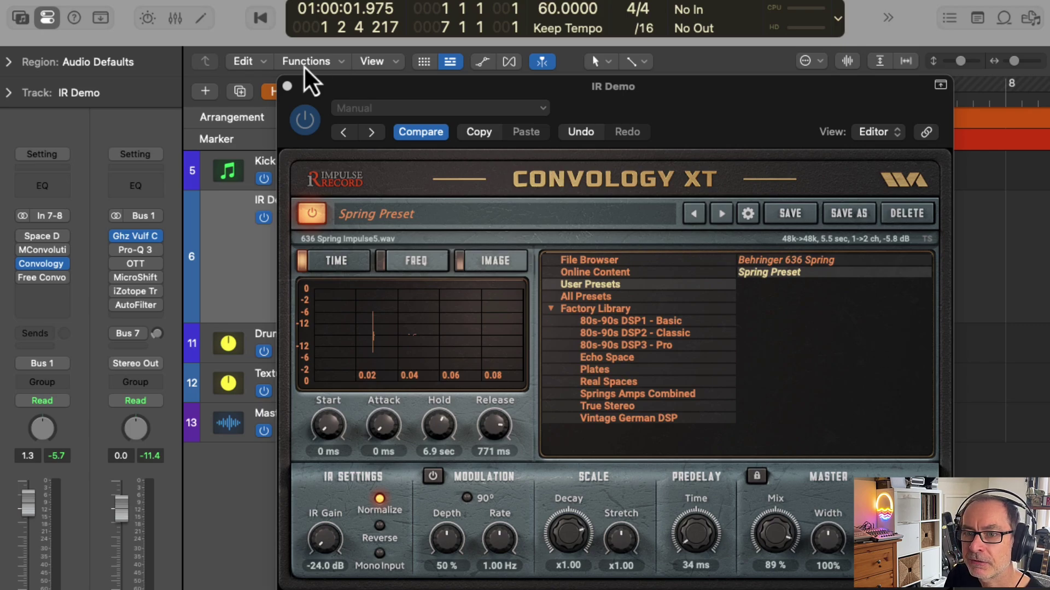
Step: Bypass Convology XT, audition 636 Spring Impulse5.wav in MConvolutionEZ, then bypass MConvolutionEZ
click(23, 265)
click(42, 250)
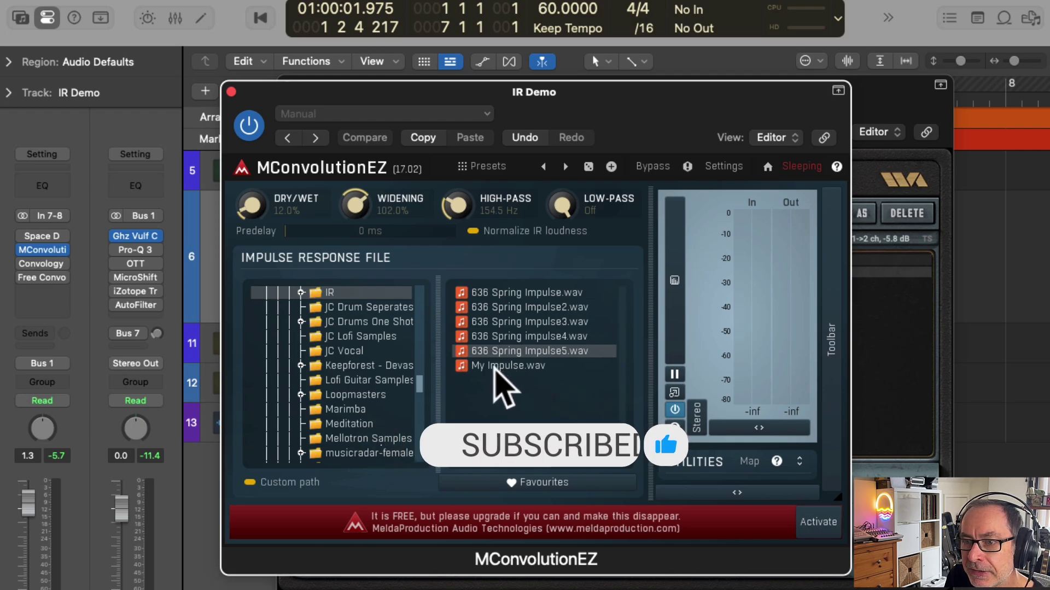
key(space)
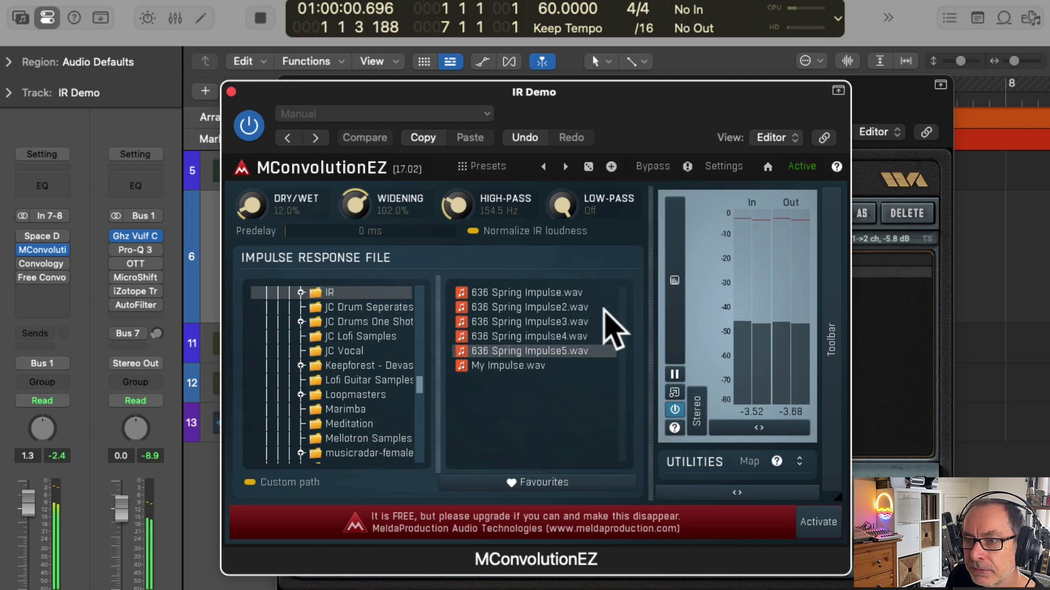
drag(522, 95, 532, 110)
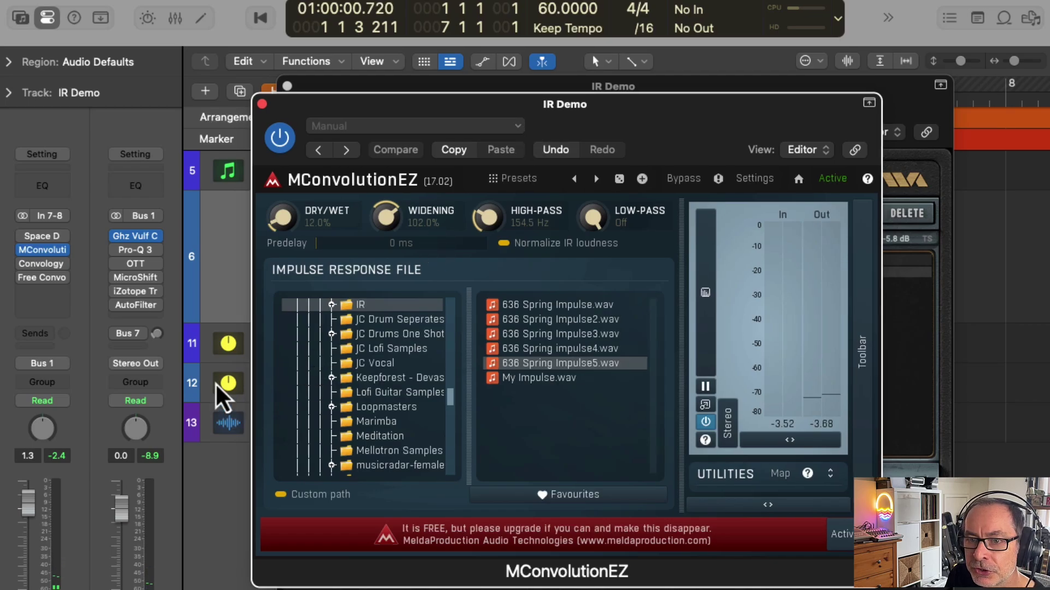
click(282, 141)
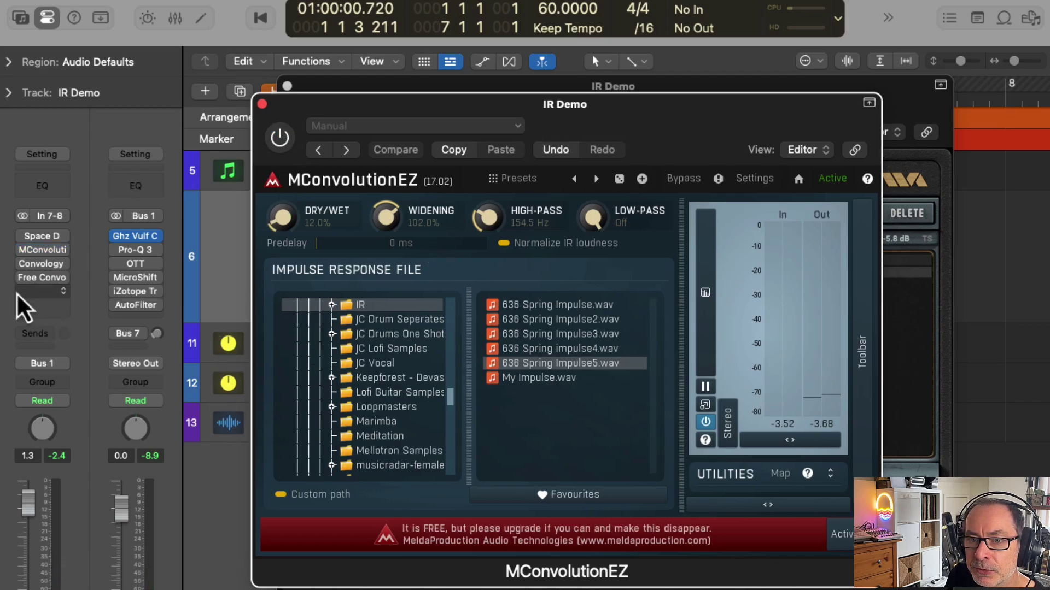
Step: Load My Impulse.wav from Finder into Space Designer as its sampled IR
click(42, 235)
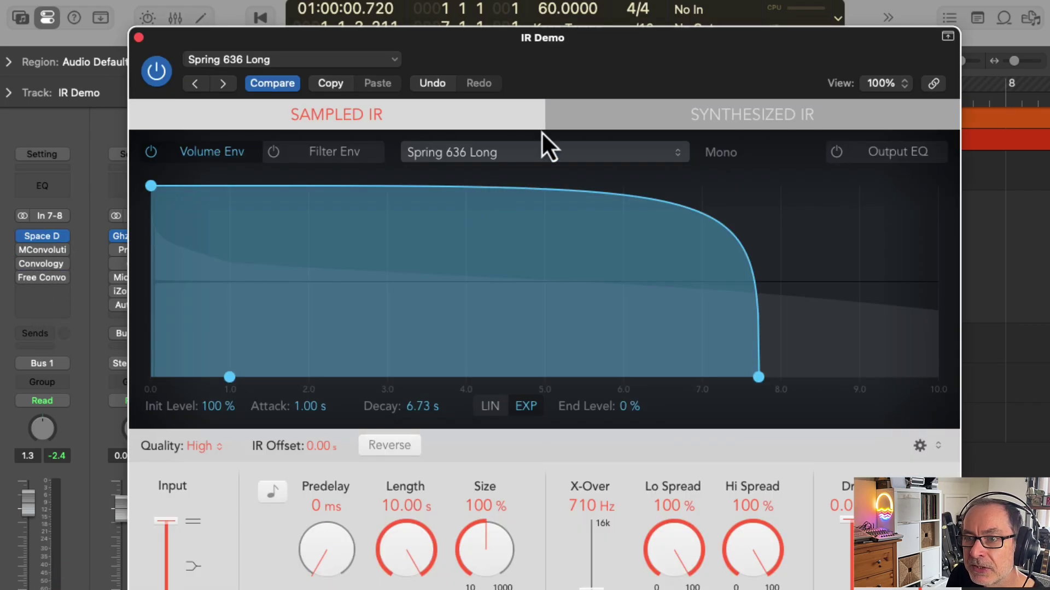
key(super+Tab)
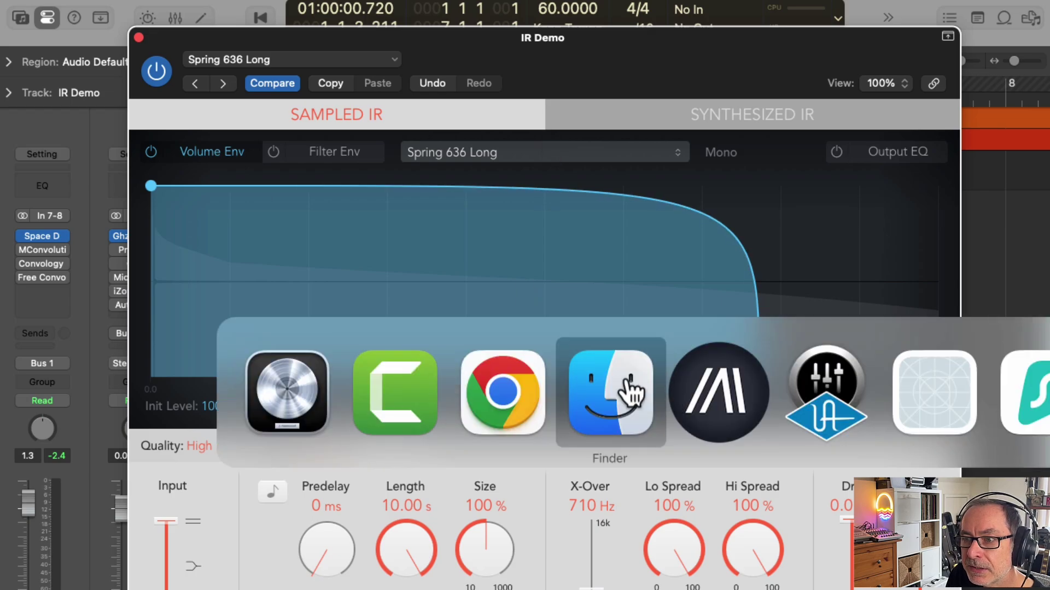
click(622, 382)
drag(346, 32, 670, 73)
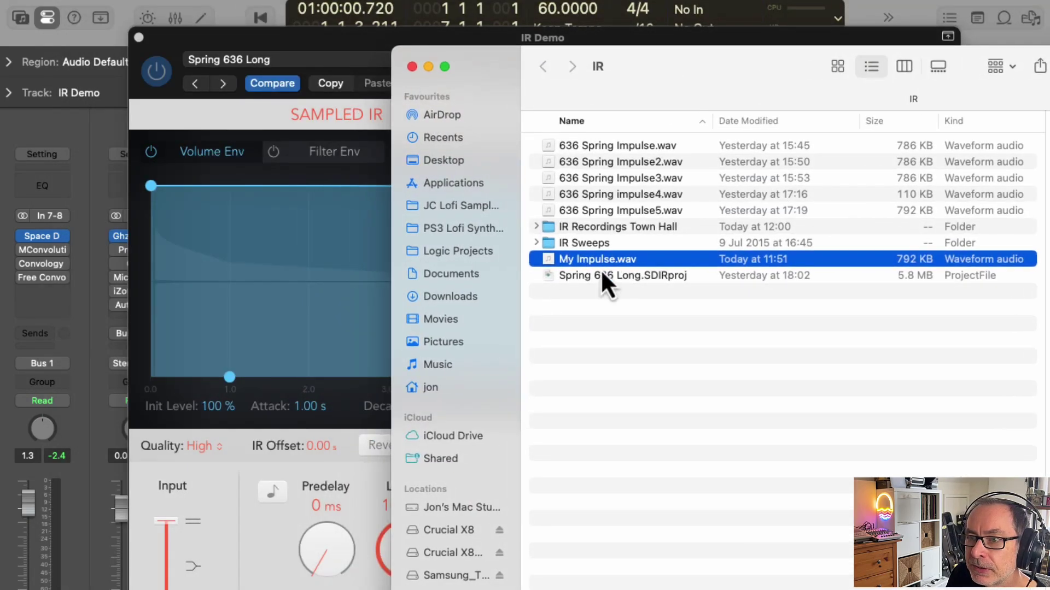
drag(560, 259, 325, 265)
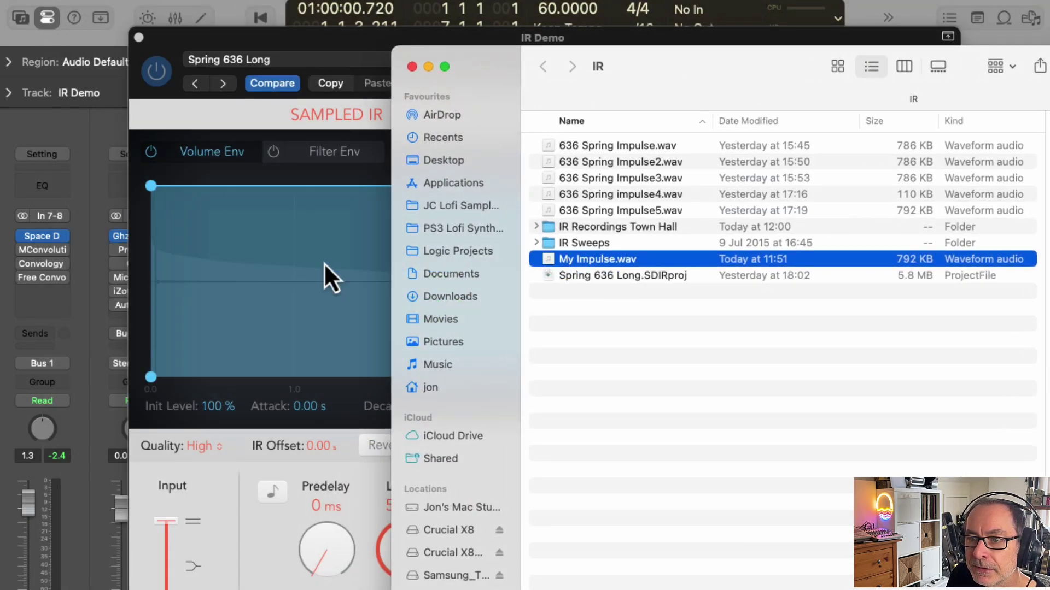
Step: Play back the 5.50 s My Impulse IR in Space Designer, then close its window
click(390, 107)
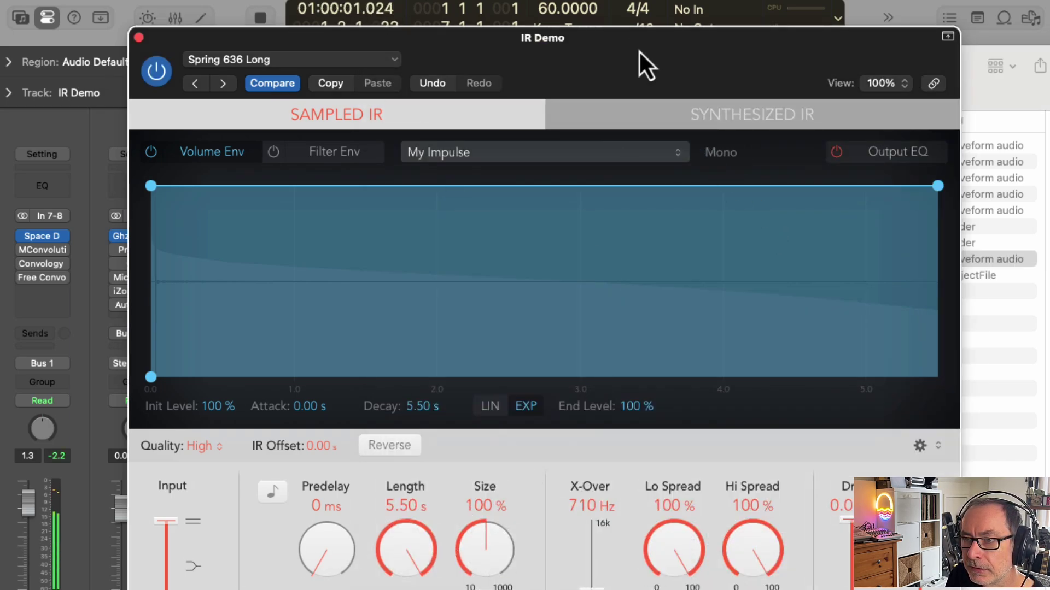
drag(638, 50, 589, 215)
key(space)
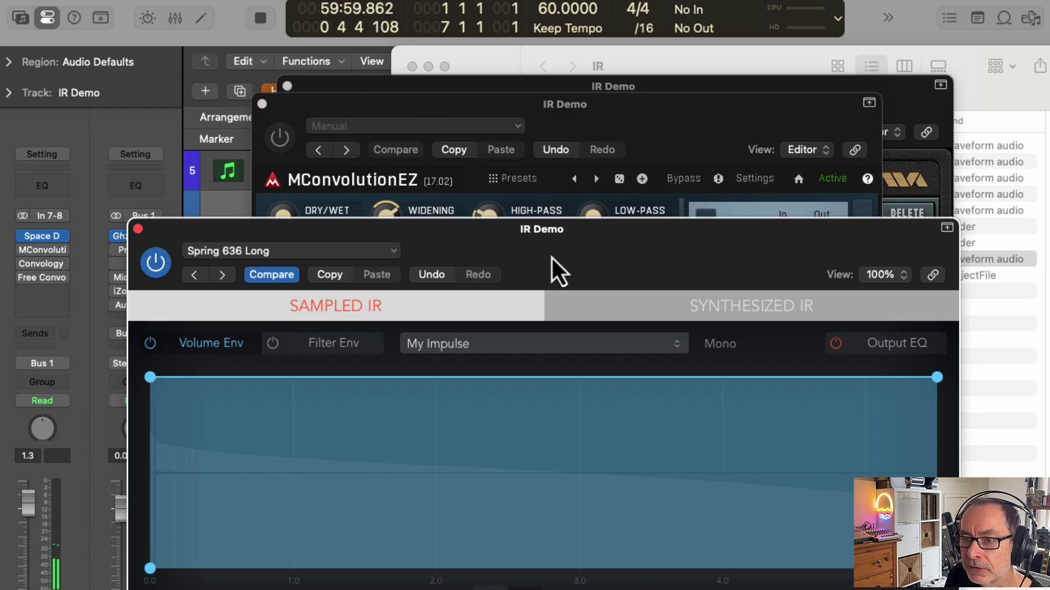
key(space)
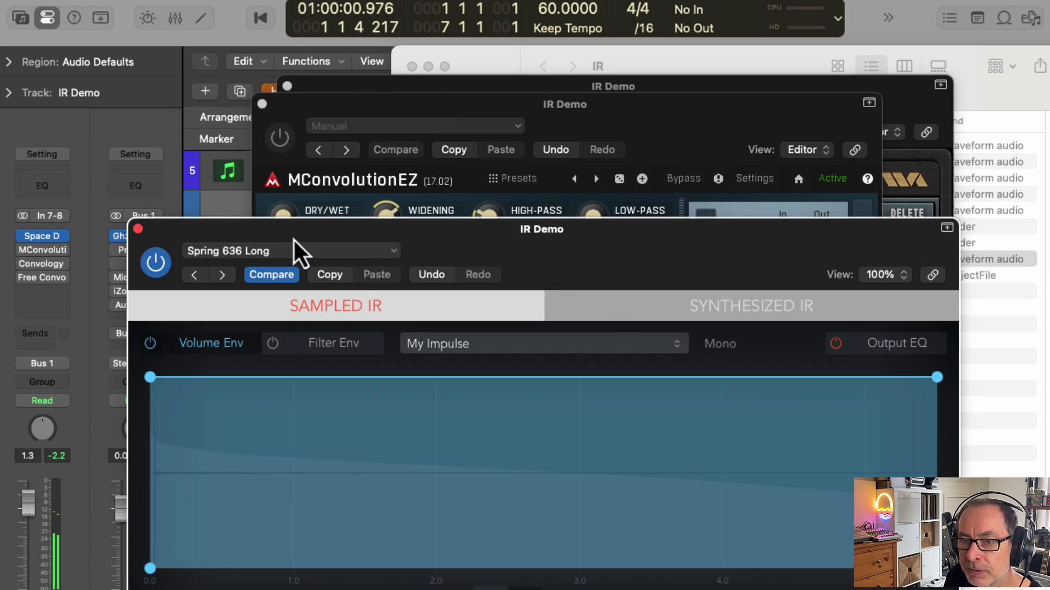
drag(297, 265, 241, 115)
click(82, 78)
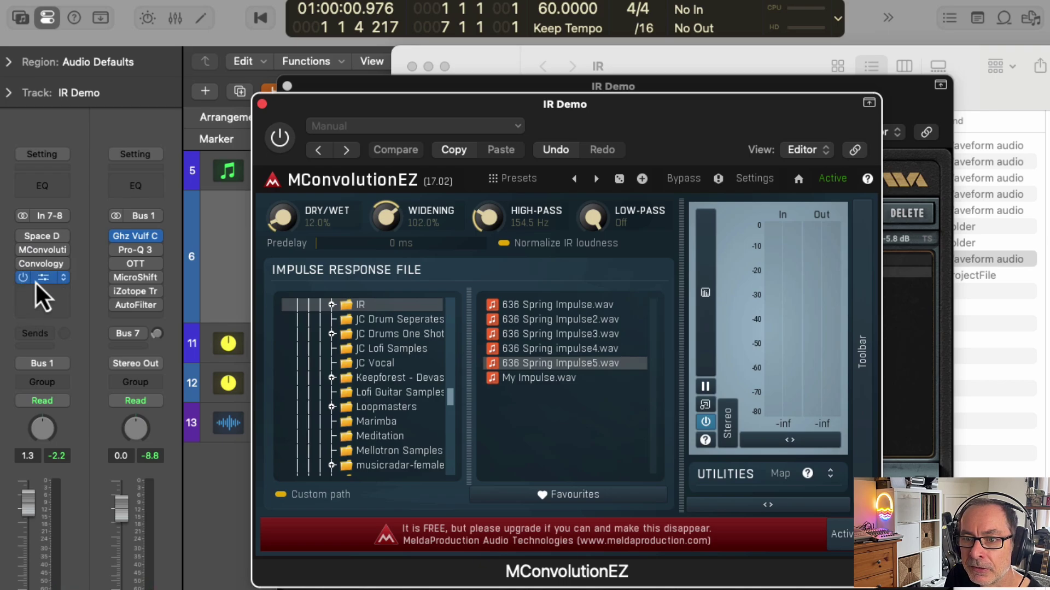
Step: Load My Impulse.wav from the IR folder into Free Convolve, audition it, and close the window
click(36, 279)
drag(780, 216, 507, 79)
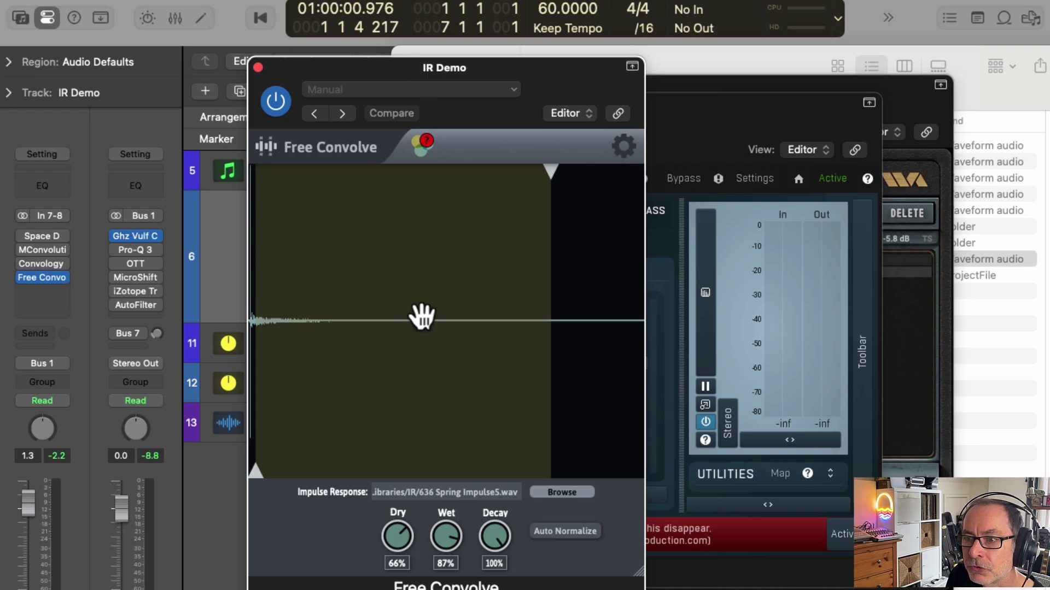
key(Return)
click(562, 492)
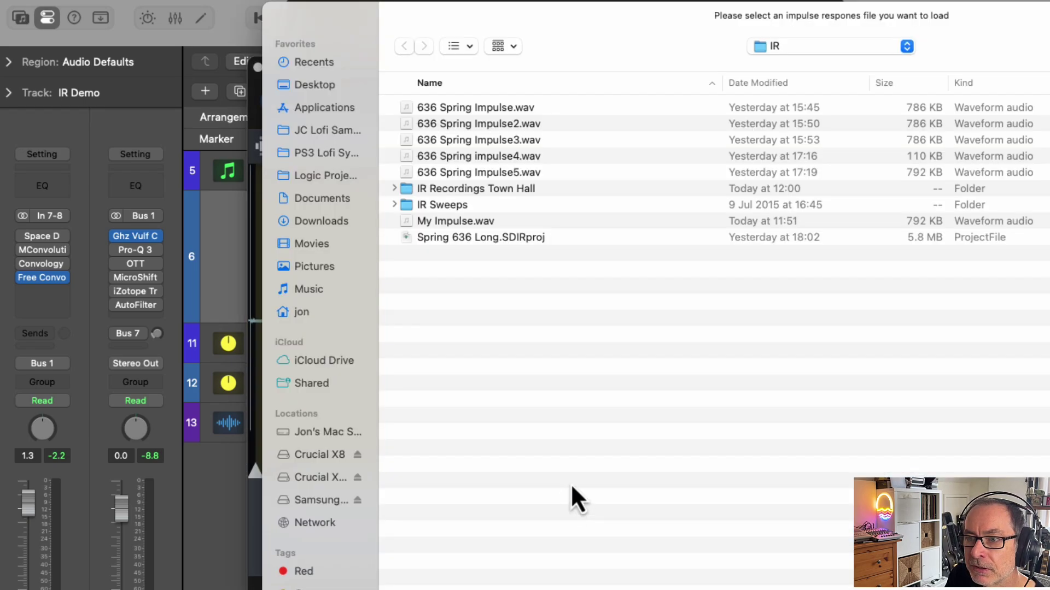
double_click(459, 222)
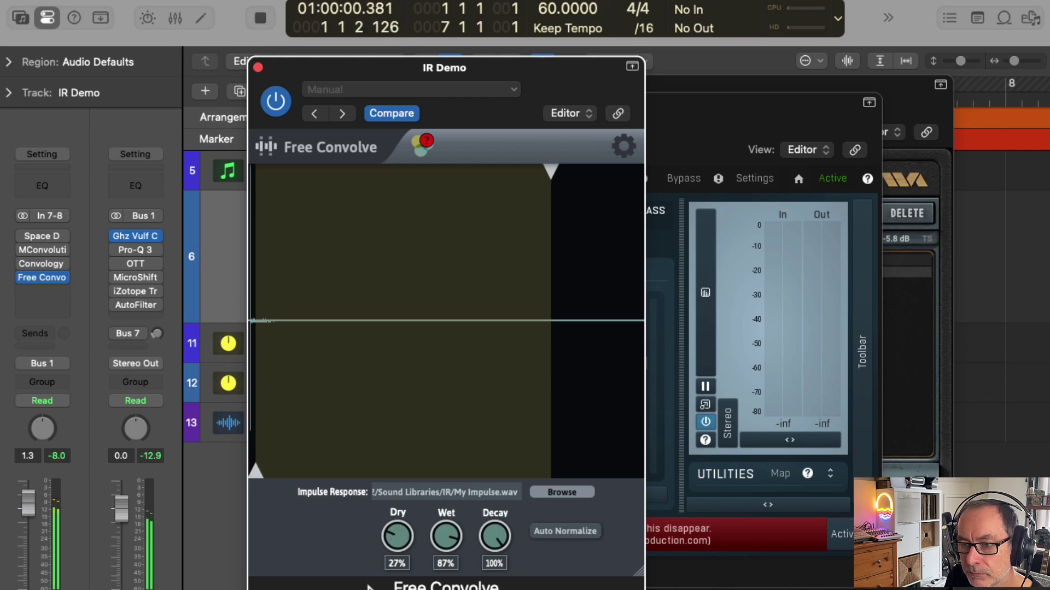
key(space)
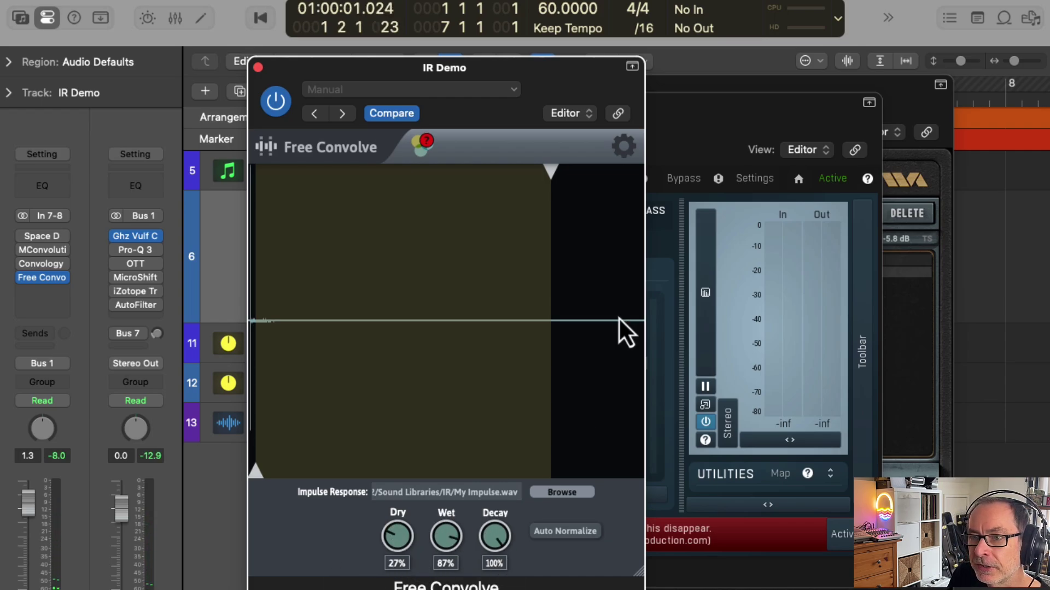
click(258, 67)
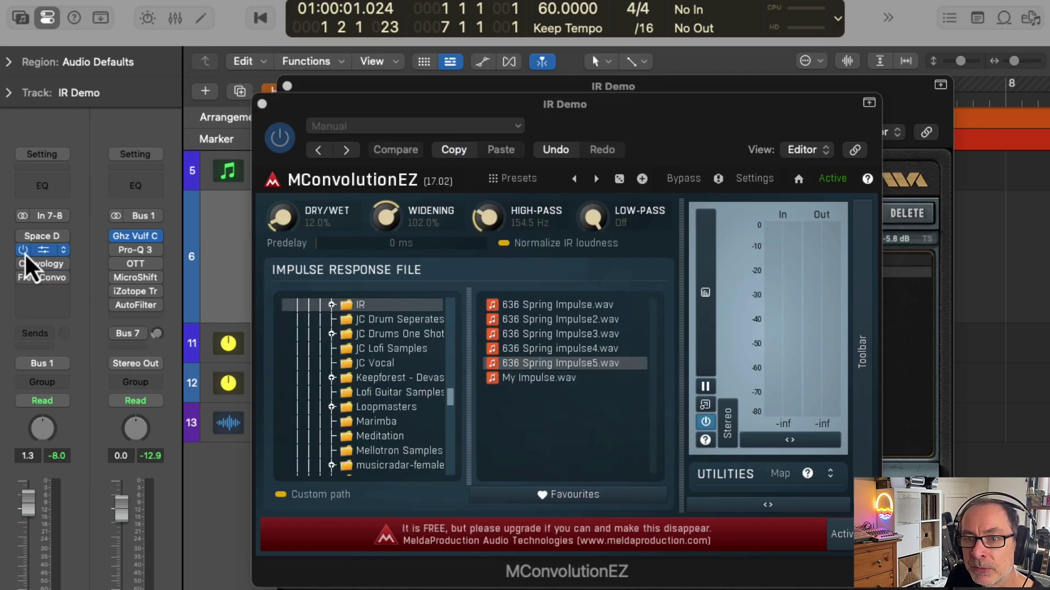
Step: Browse Convology XT's factory banks and load Springs Amps Combined preset 636 Spring - Tandem Stereo
click(27, 263)
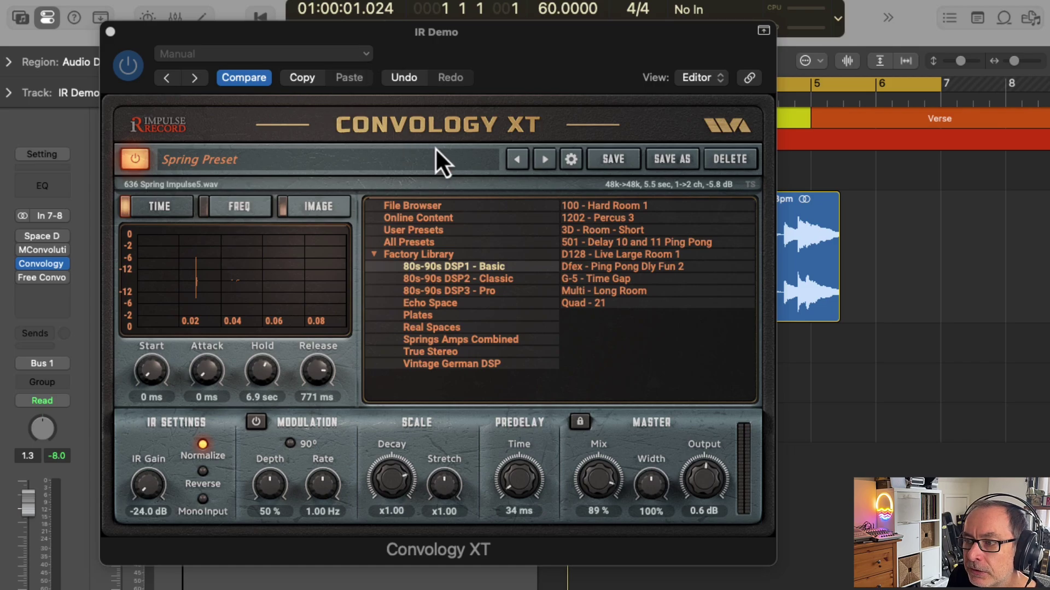
click(434, 282)
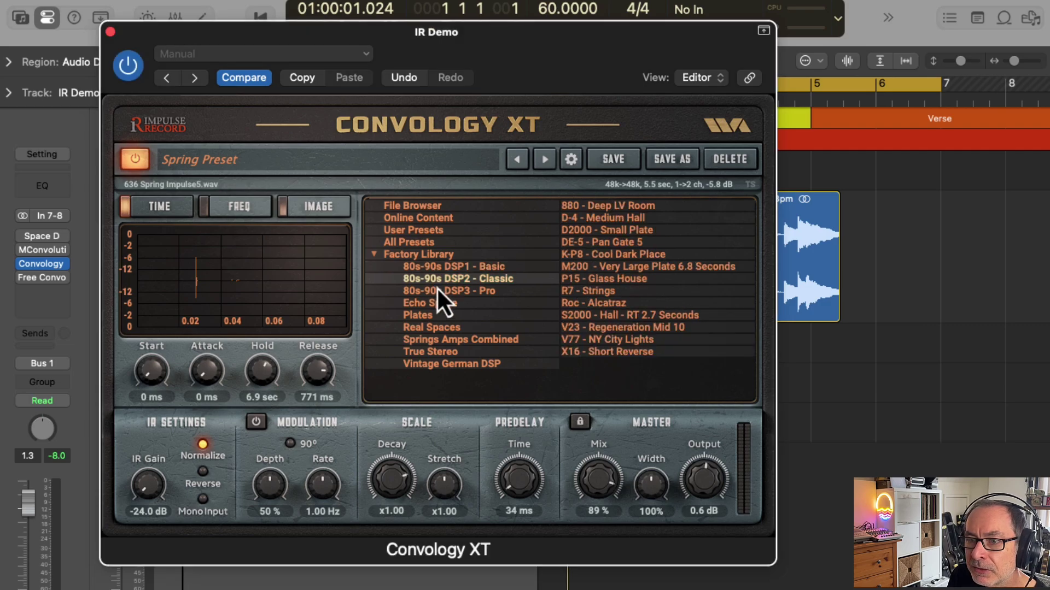
click(440, 296)
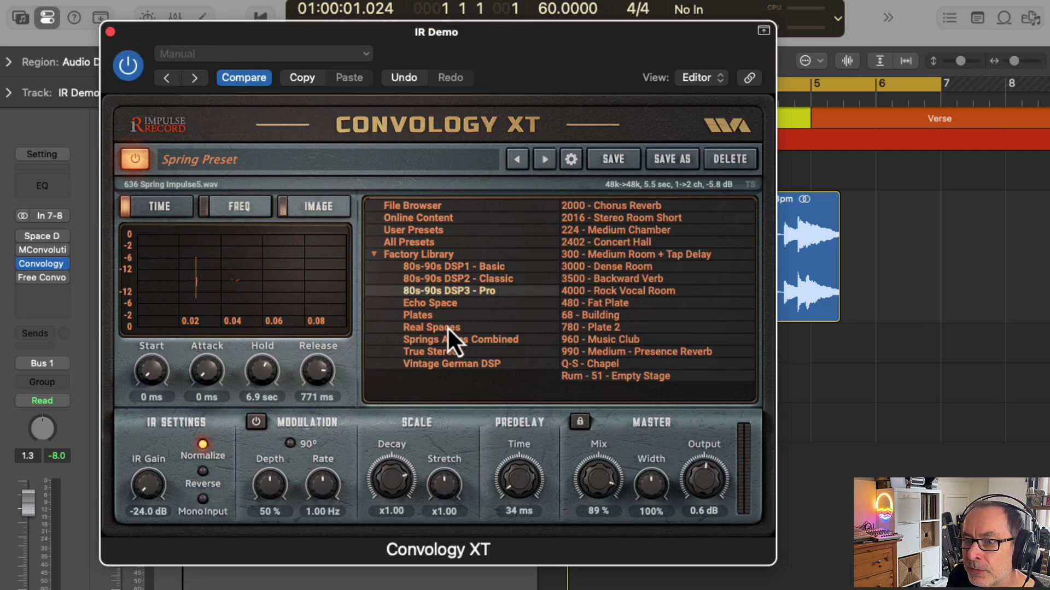
click(425, 318)
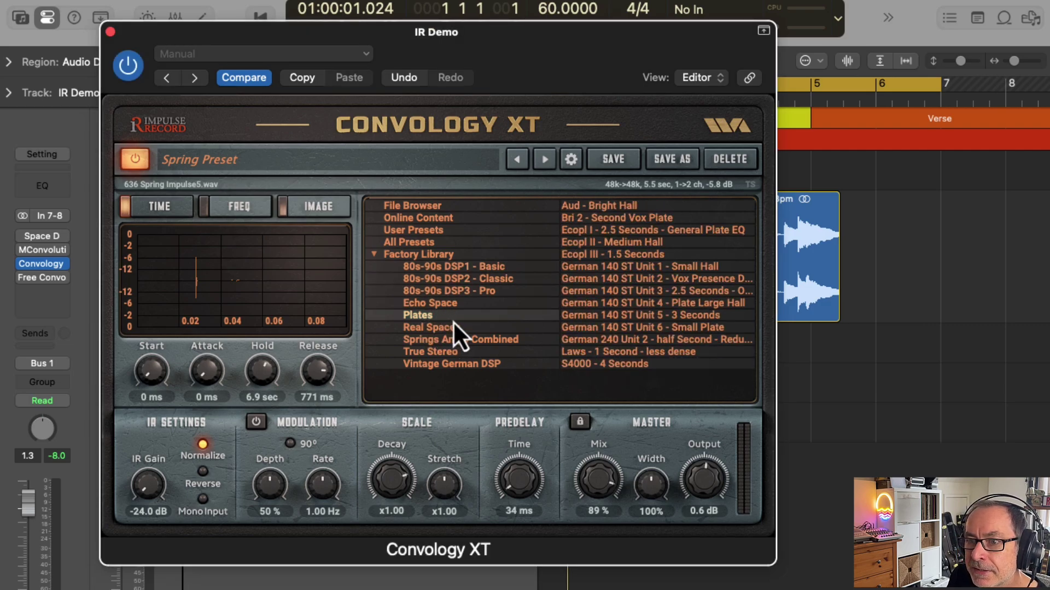
click(451, 330)
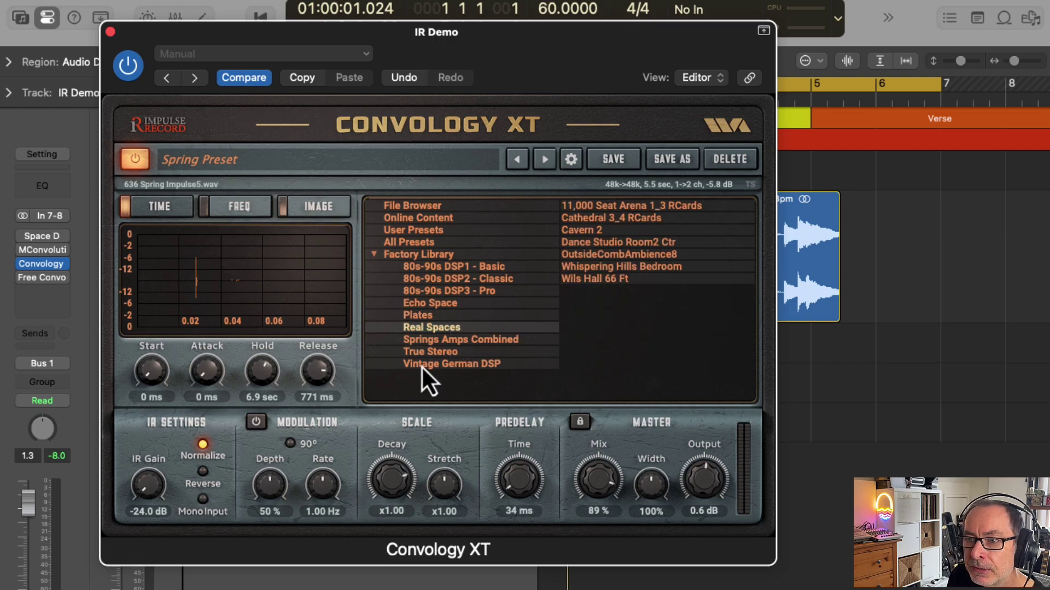
click(431, 345)
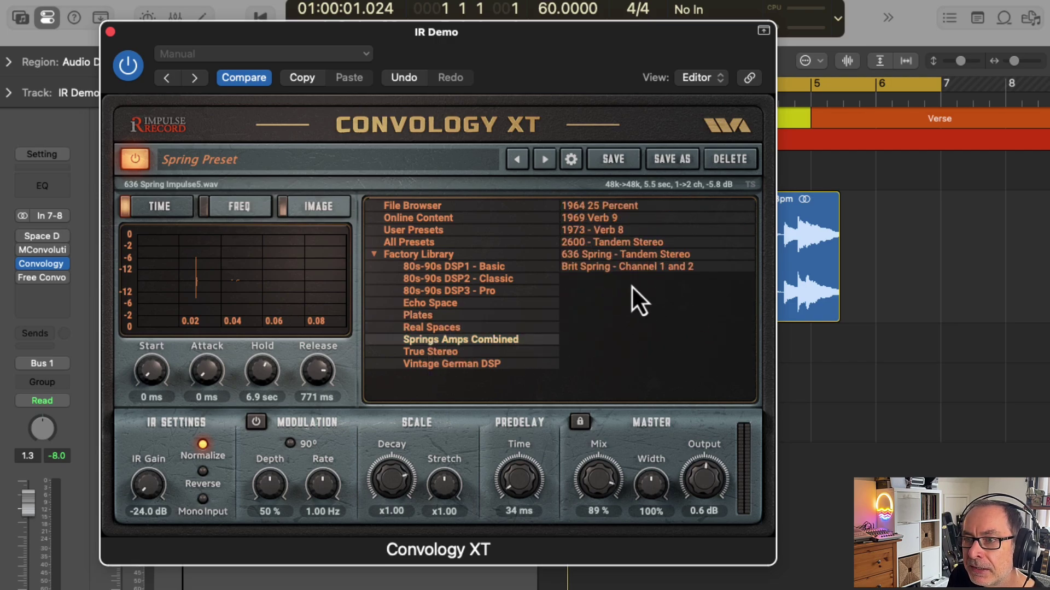
click(593, 258)
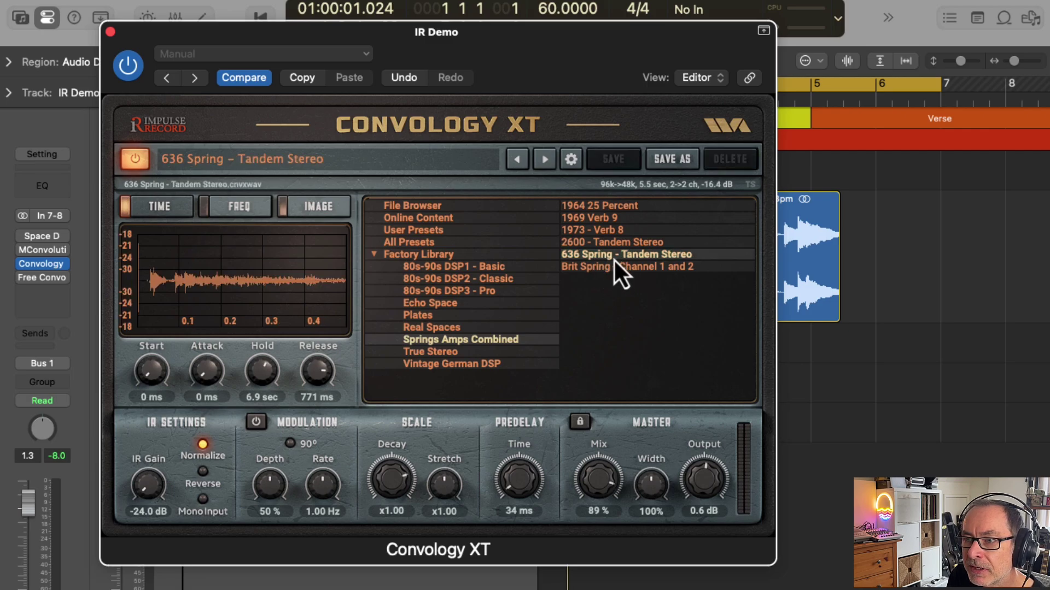